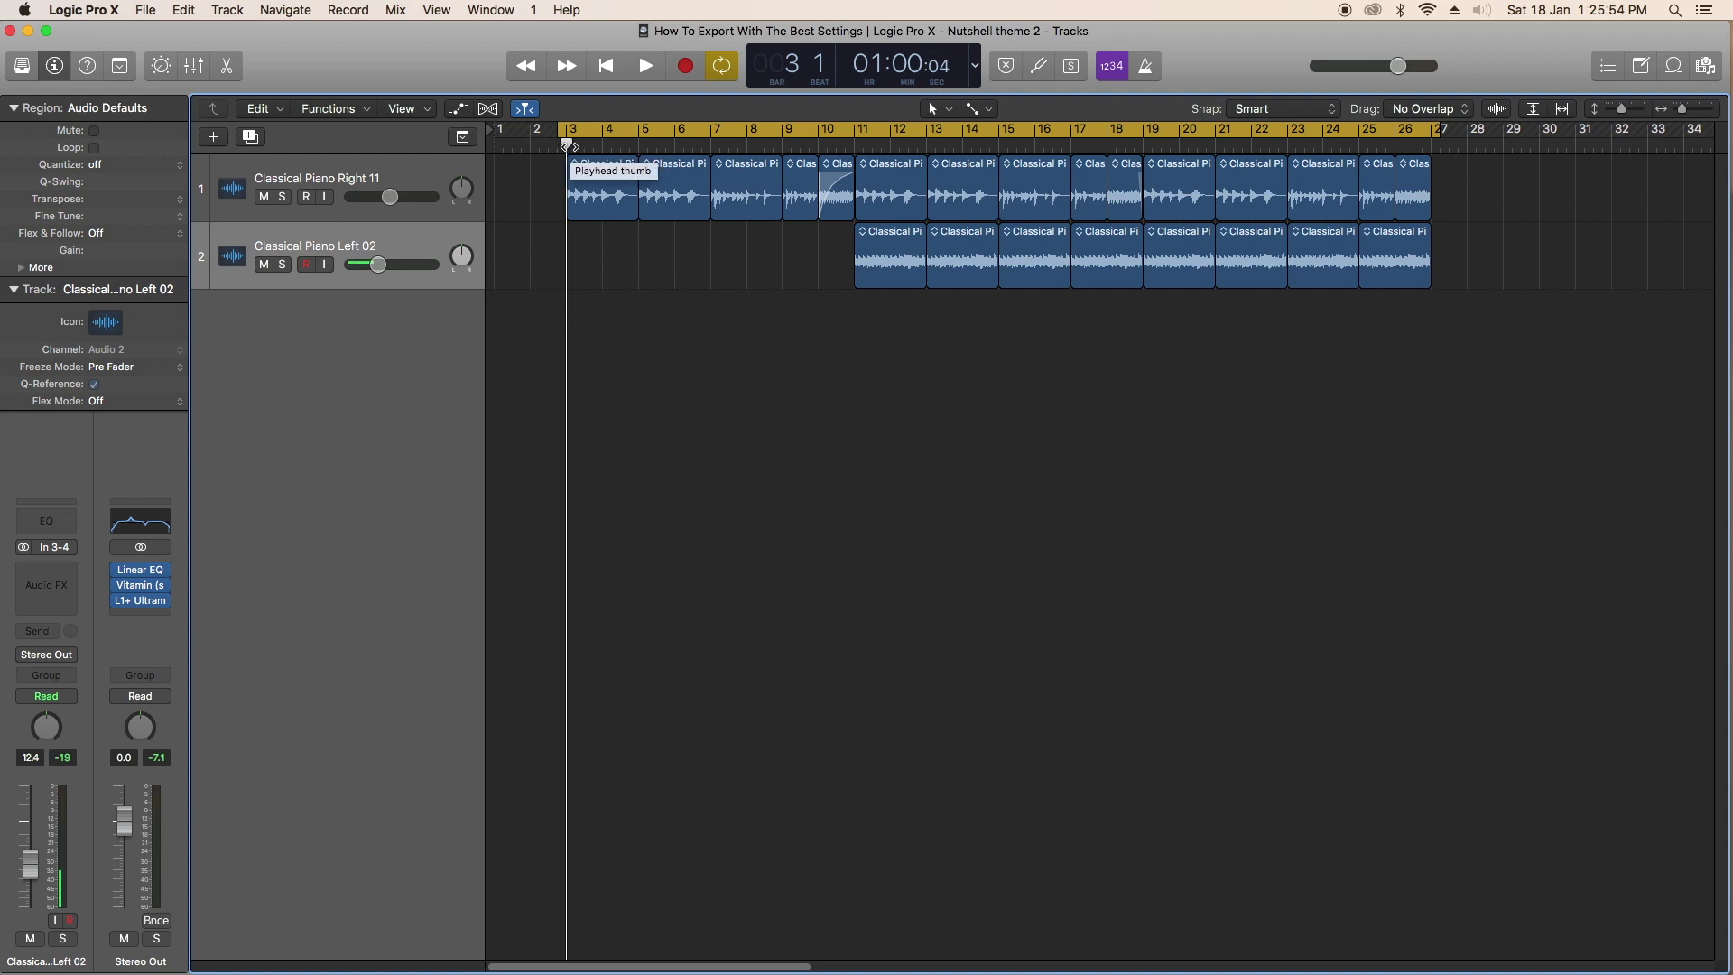
Place the playhead just before bar 3 and play the arrangement through to about bar 14.
{"action": "left_click_drag", "start_coordinate": [567, 144], "coordinate": [558, 144]}
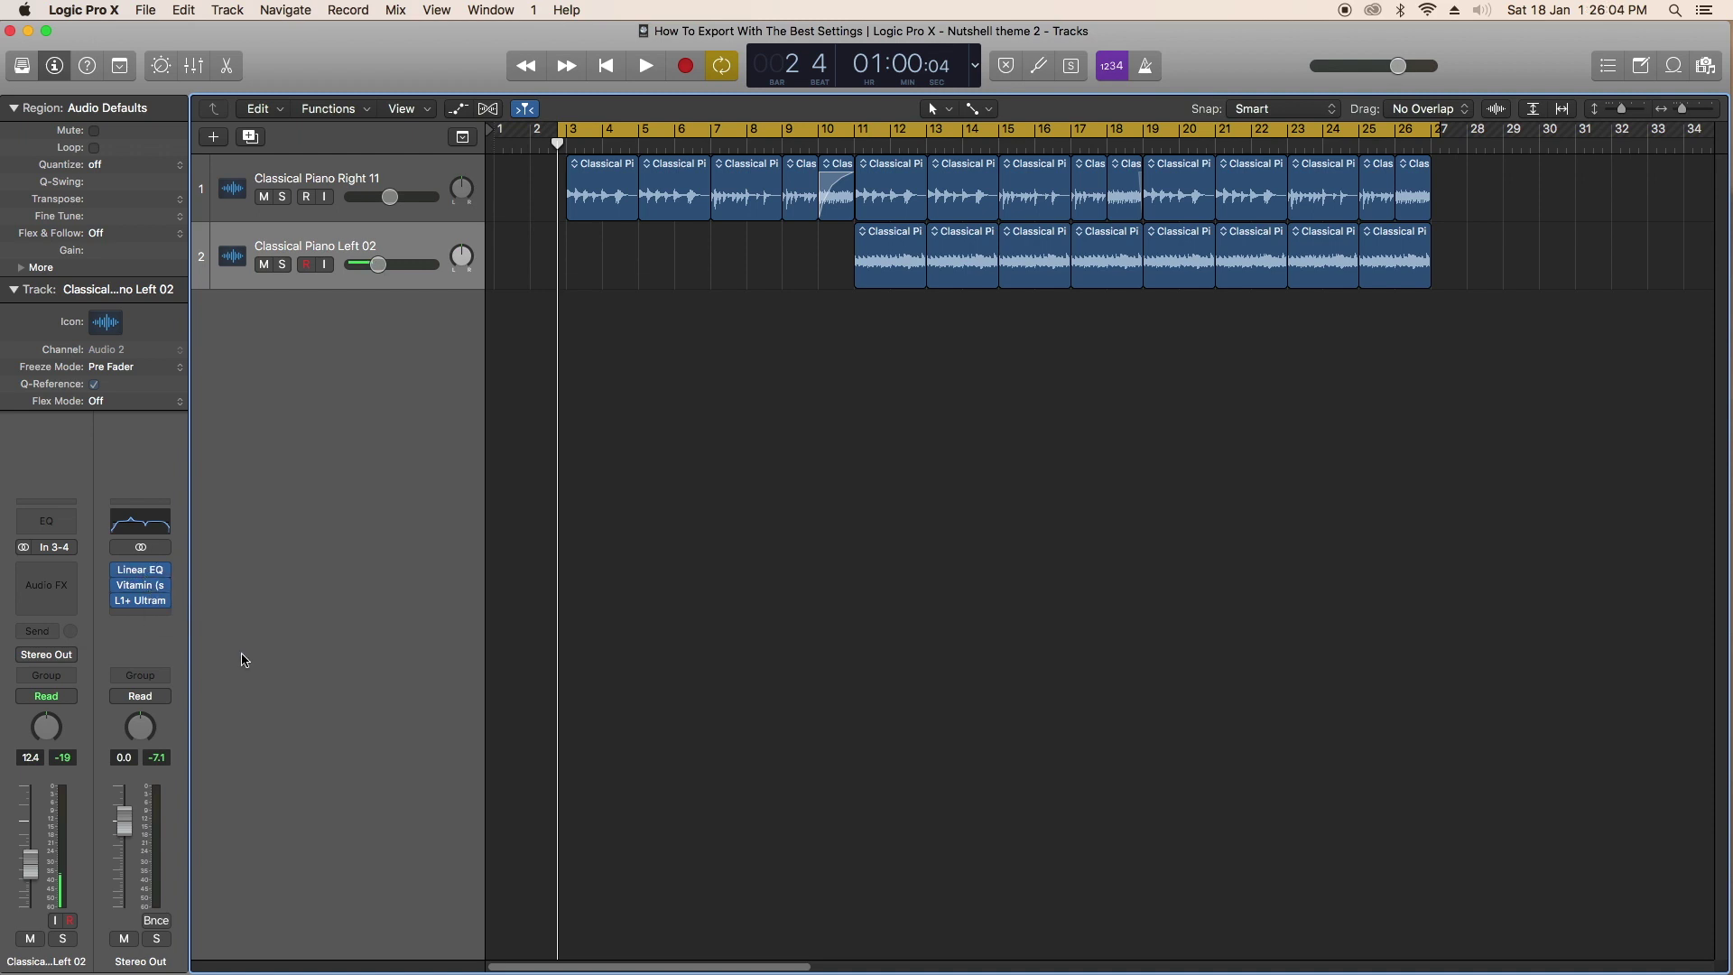
{"action": "mouse_move", "coordinate": [154, 610]}
{"action": "key", "text": "space"}
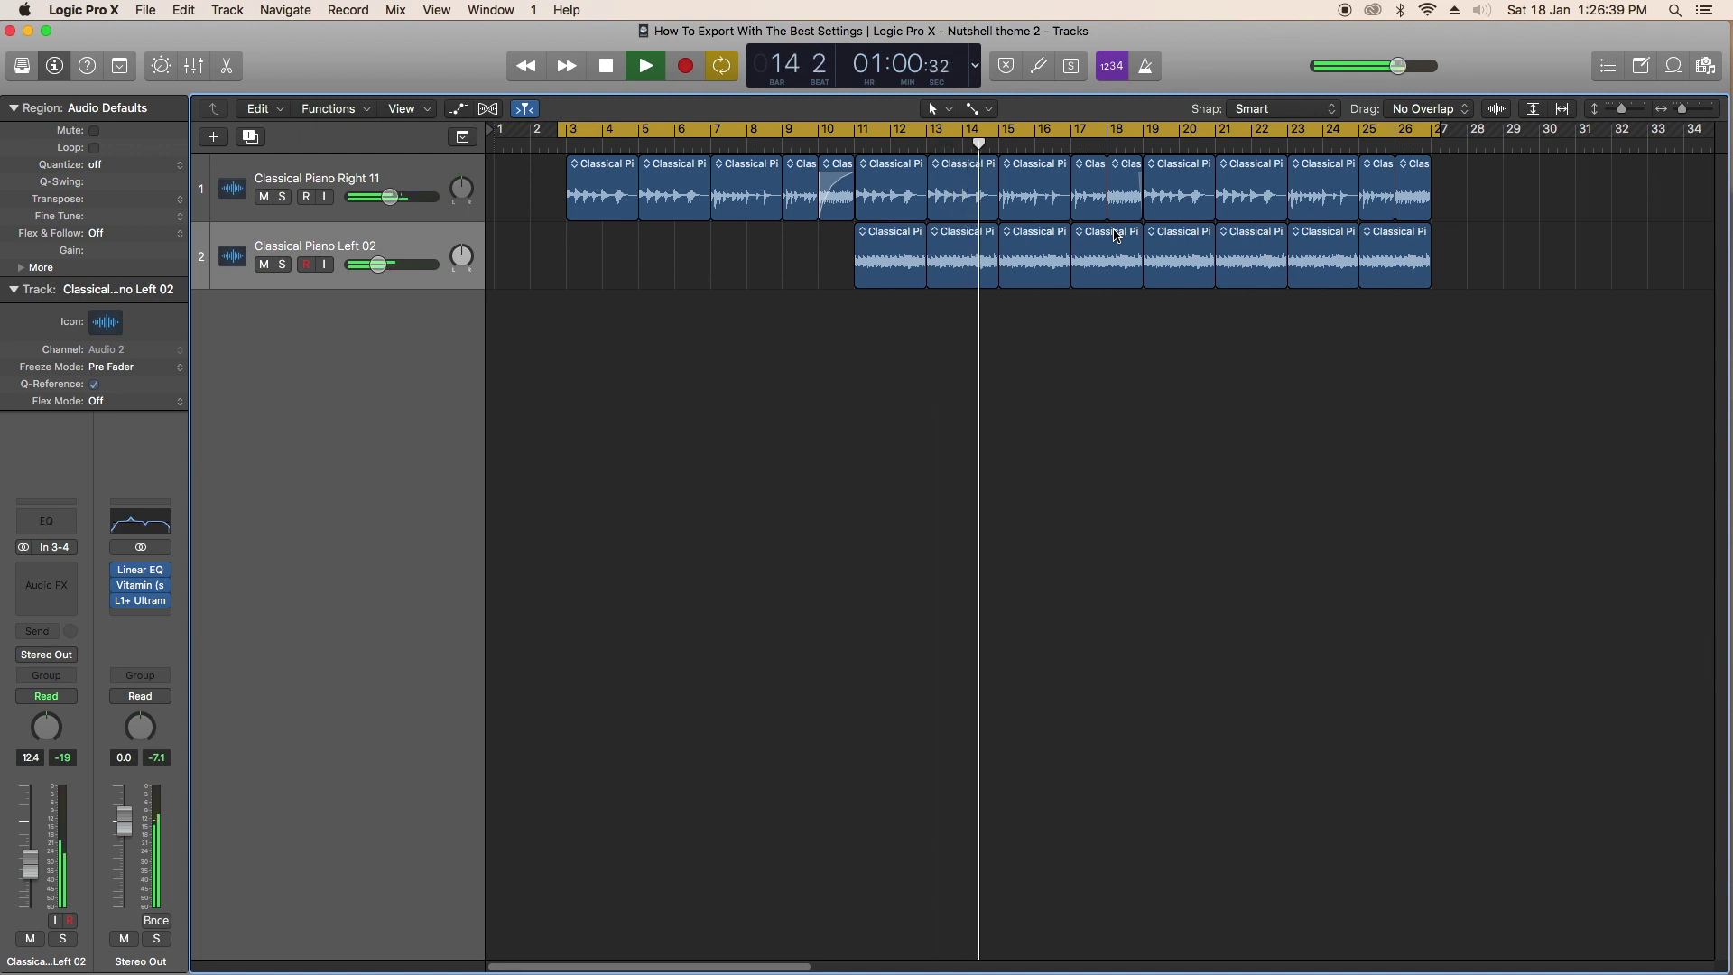
{"action": "key", "text": "space"}
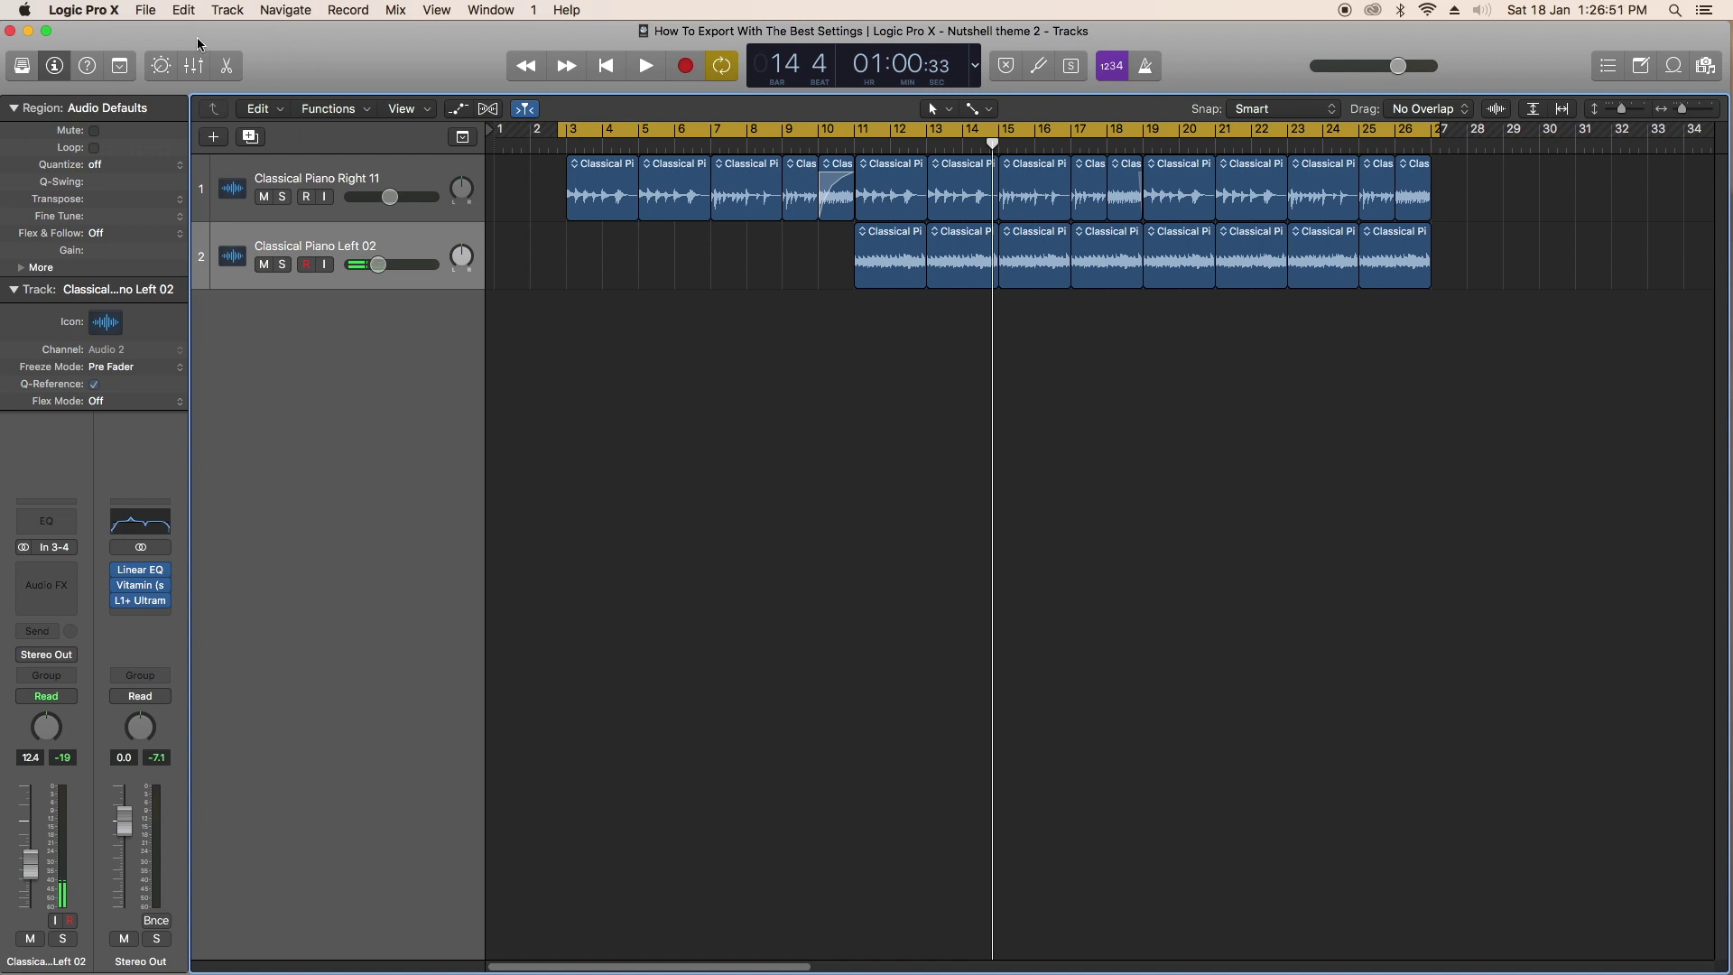
{"action": "left_click", "coordinate": [146, 11]}
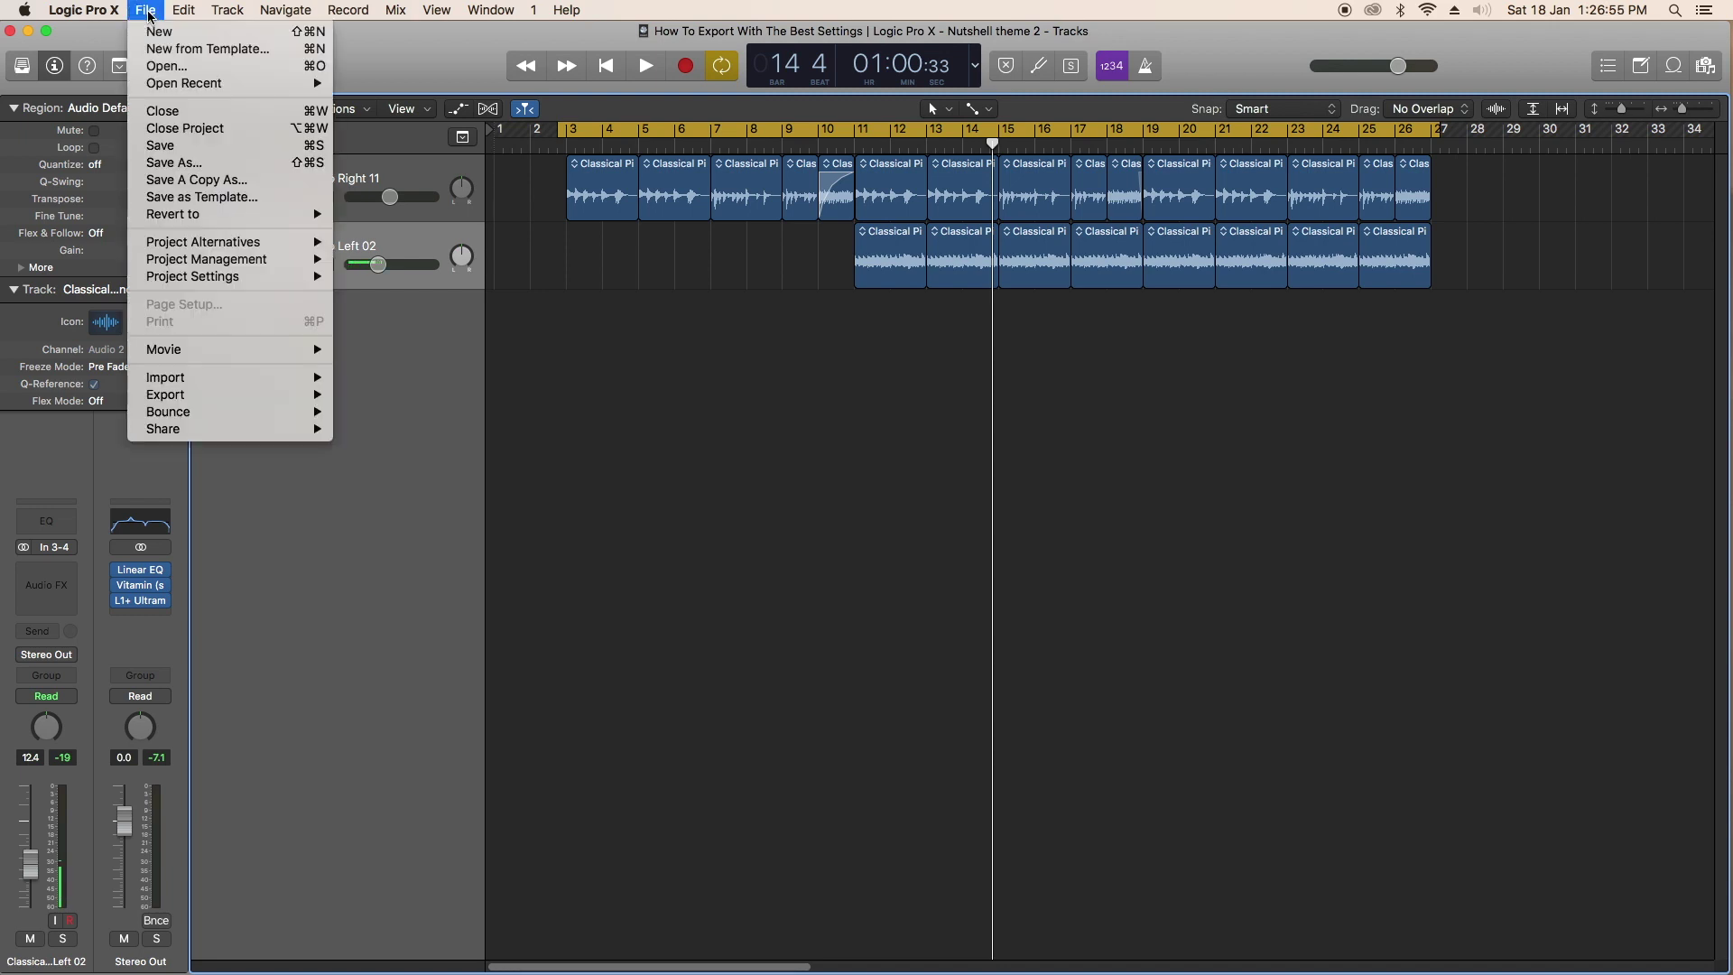
{"action": "mouse_move", "coordinate": [202, 420]}
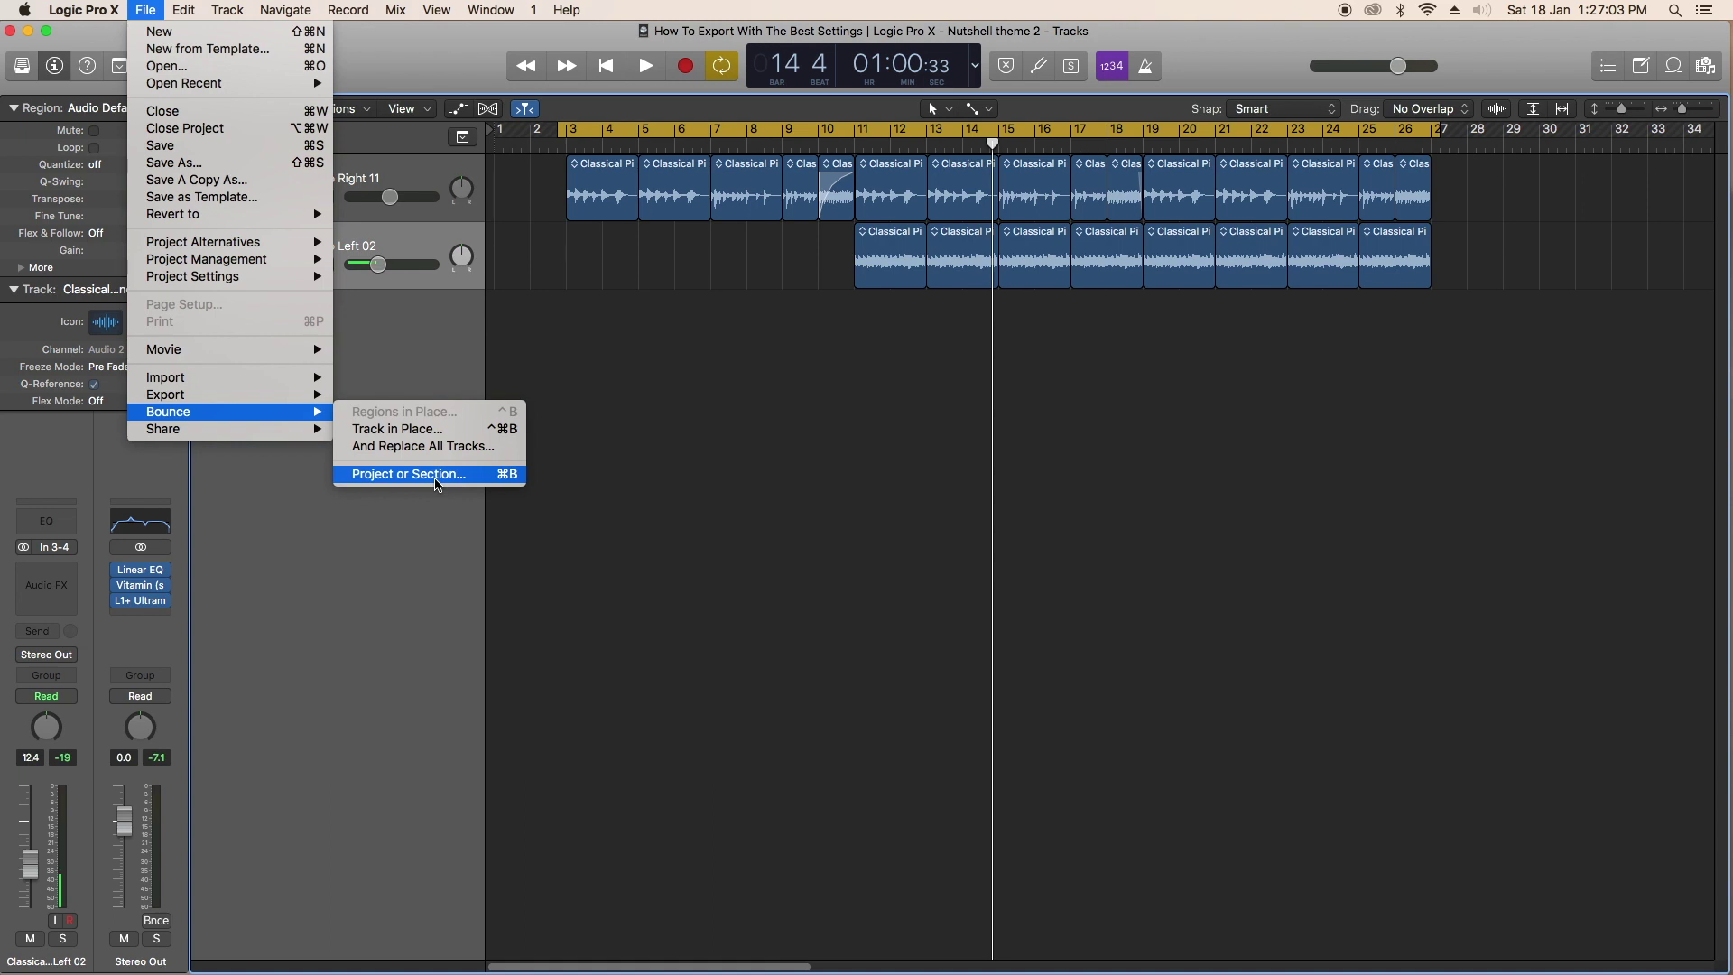
{"action": "left_click", "coordinate": [591, 410]}
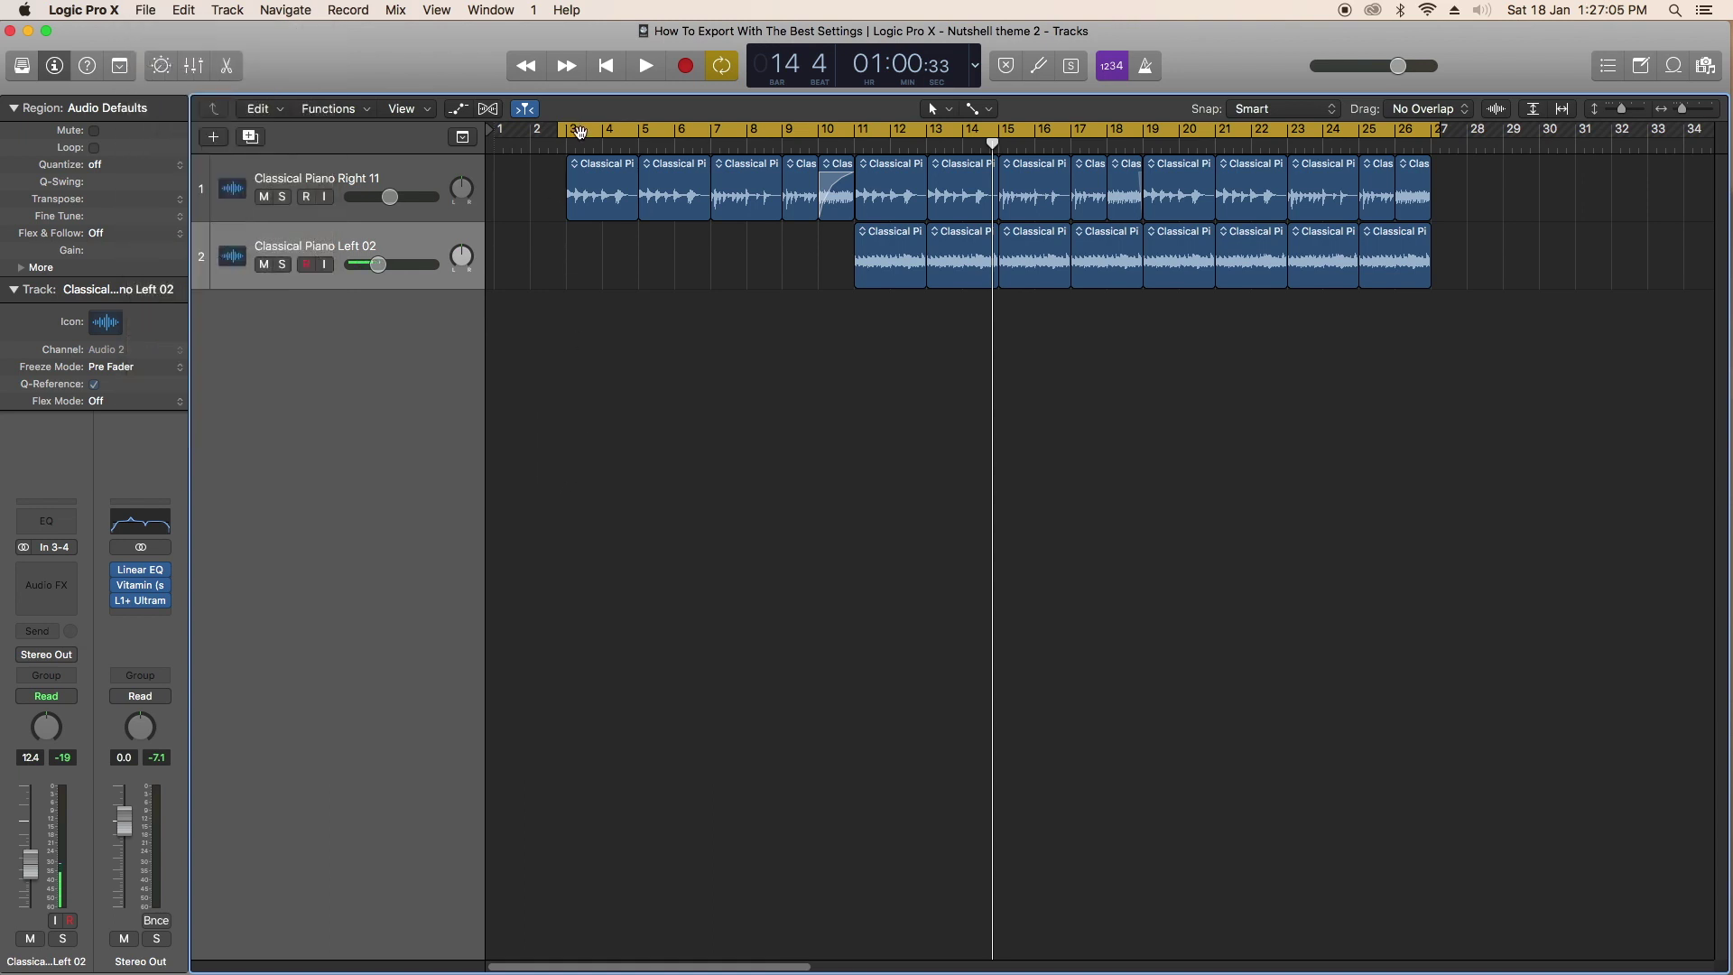
Redefine the cycle range so it spans the whole arrangement from bar 3 to bar 27.
{"action": "left_click_drag", "start_coordinate": [580, 132], "coordinate": [643, 254]}
{"action": "left_click", "coordinate": [1680, 110]}
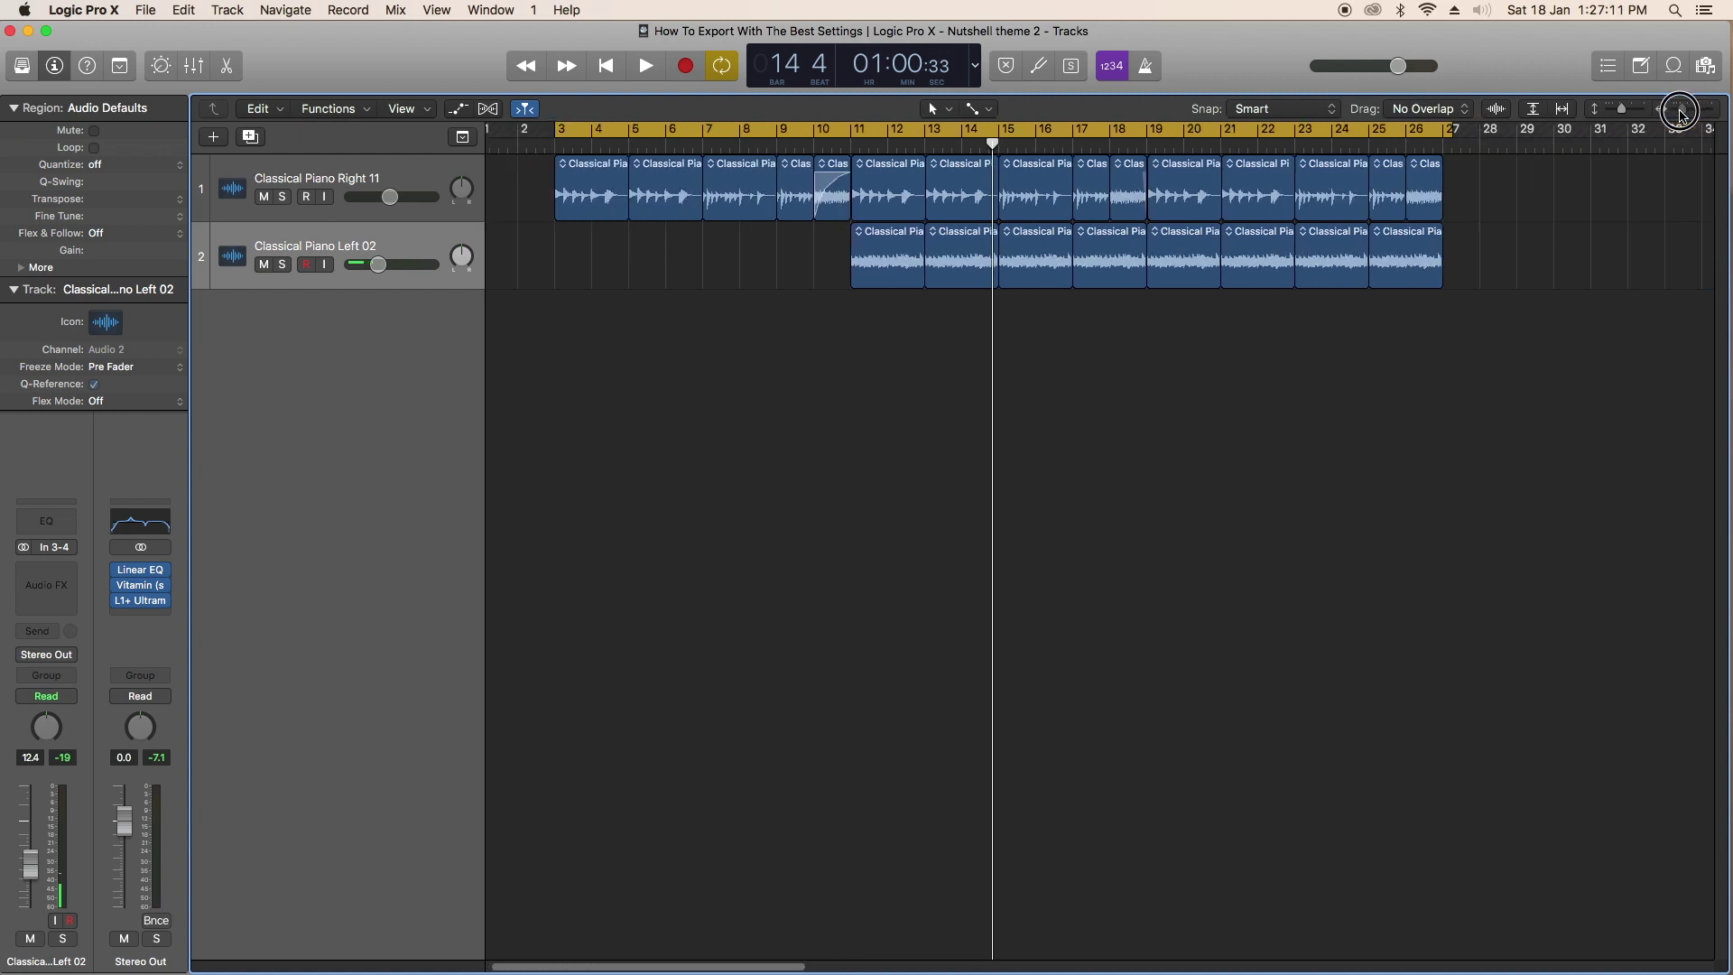
{"action": "left_click_drag", "start_coordinate": [1449, 129], "coordinate": [1441, 130]}
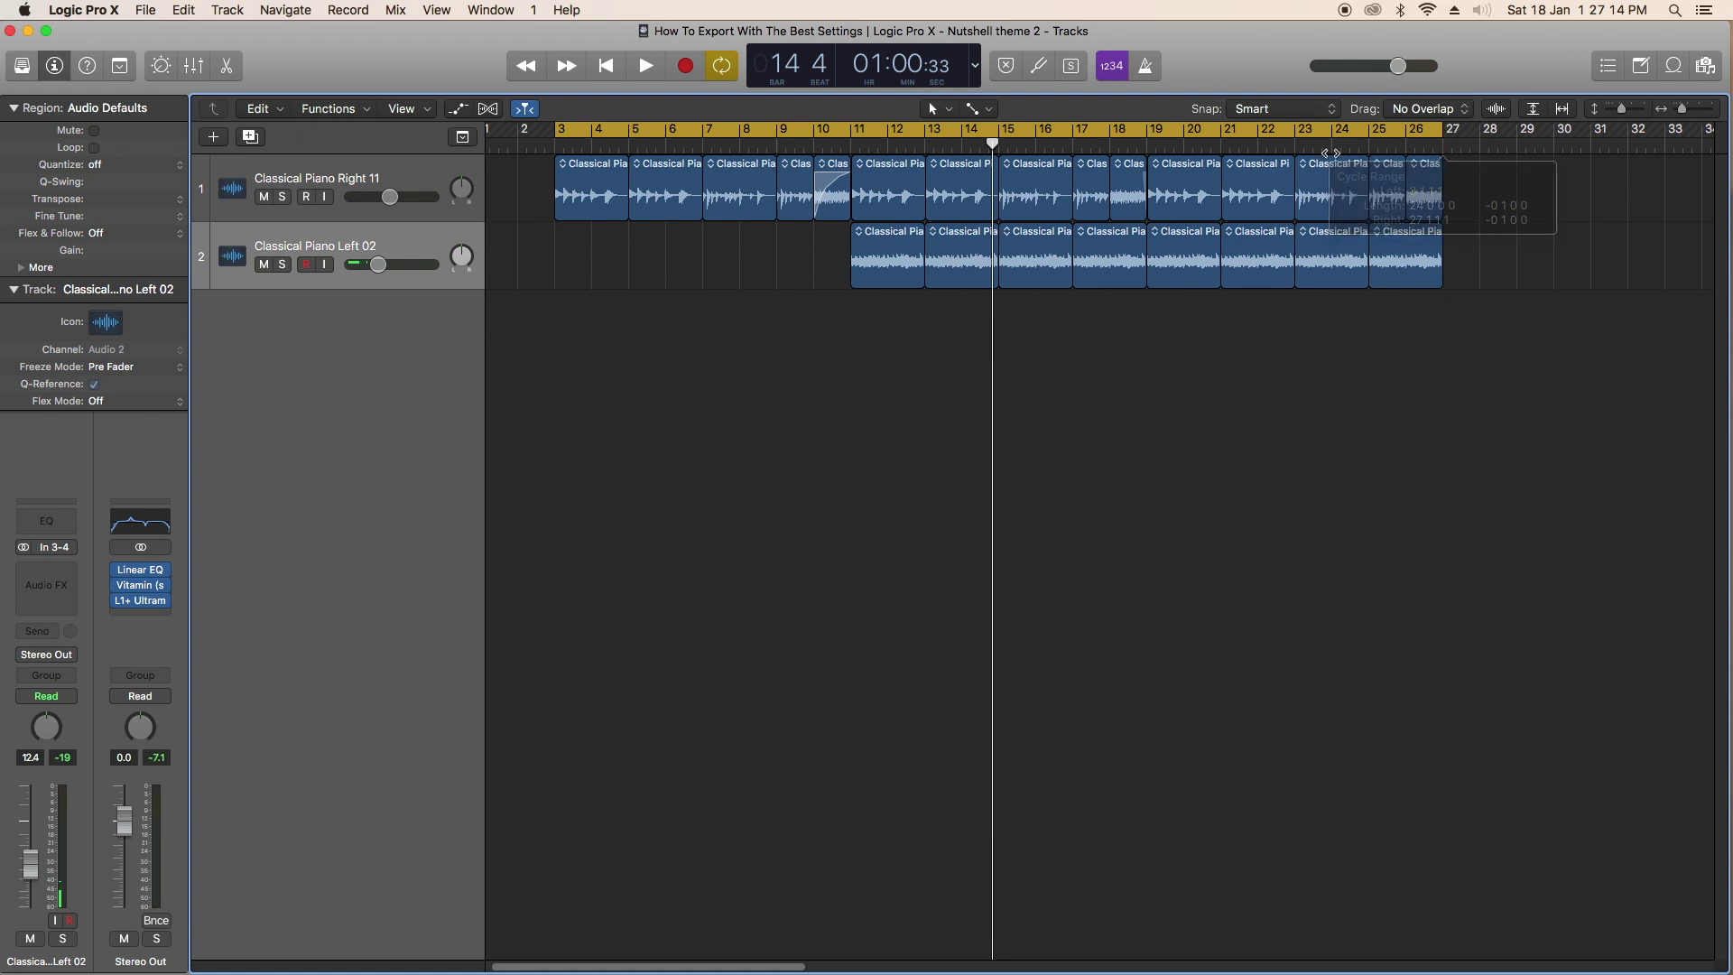
{"action": "left_click", "coordinate": [588, 131]}
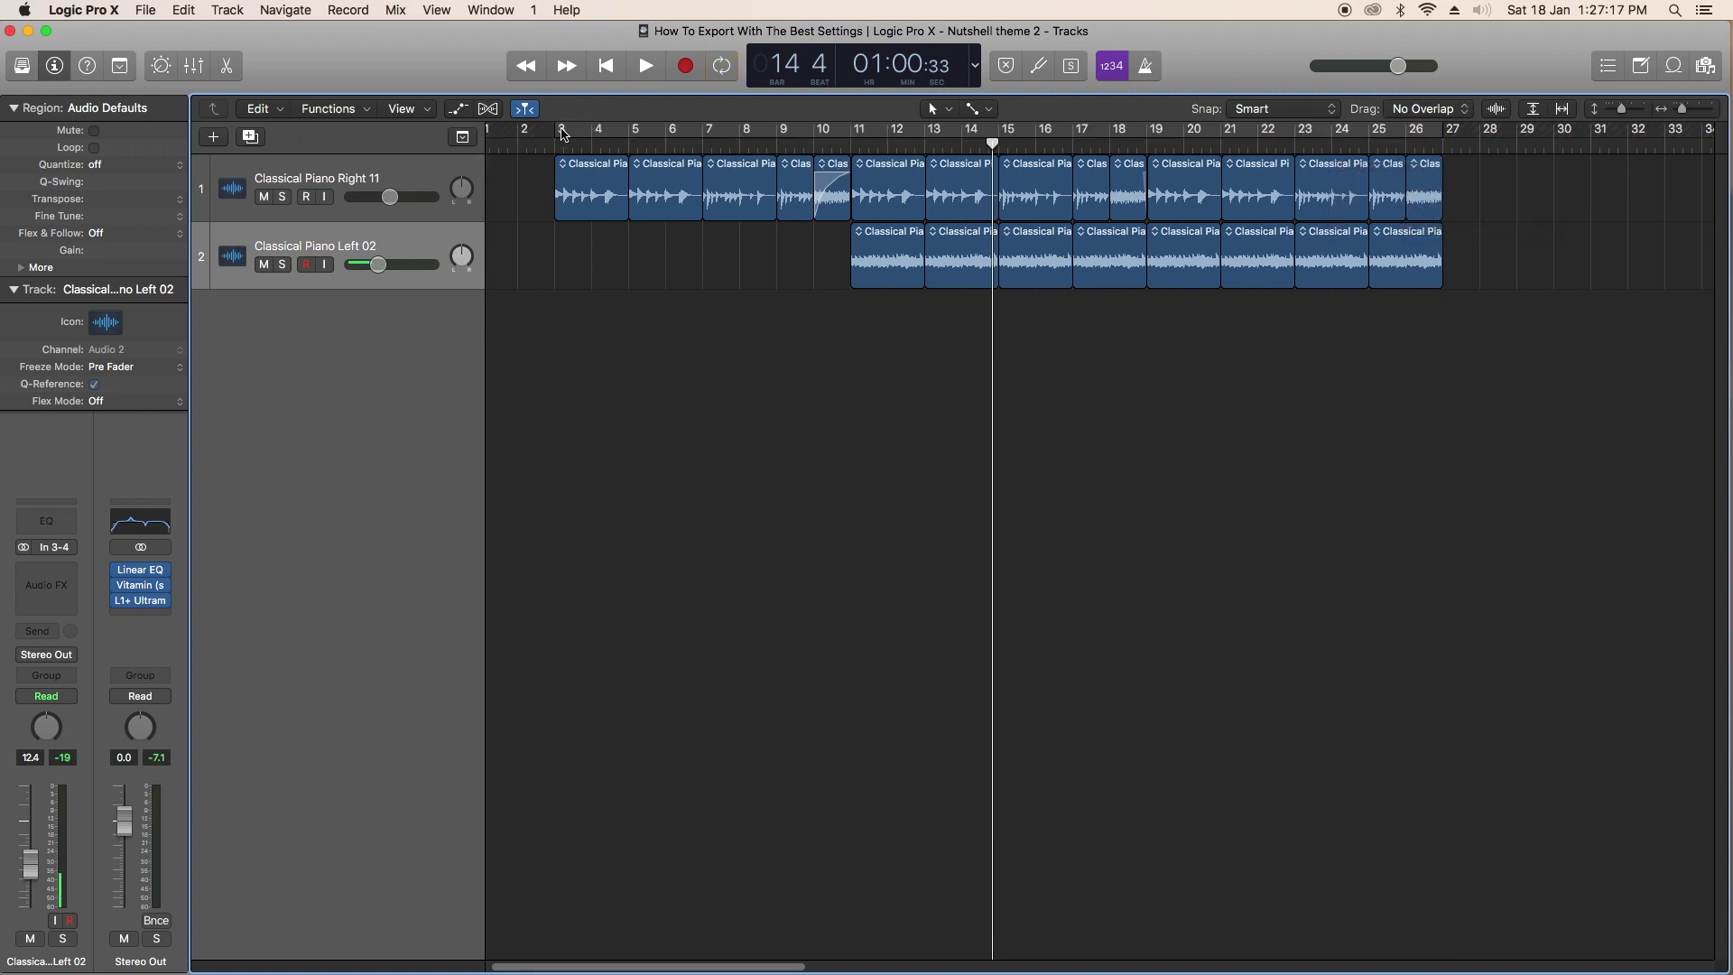
{"action": "left_click_drag", "start_coordinate": [561, 133], "coordinate": [1446, 154]}
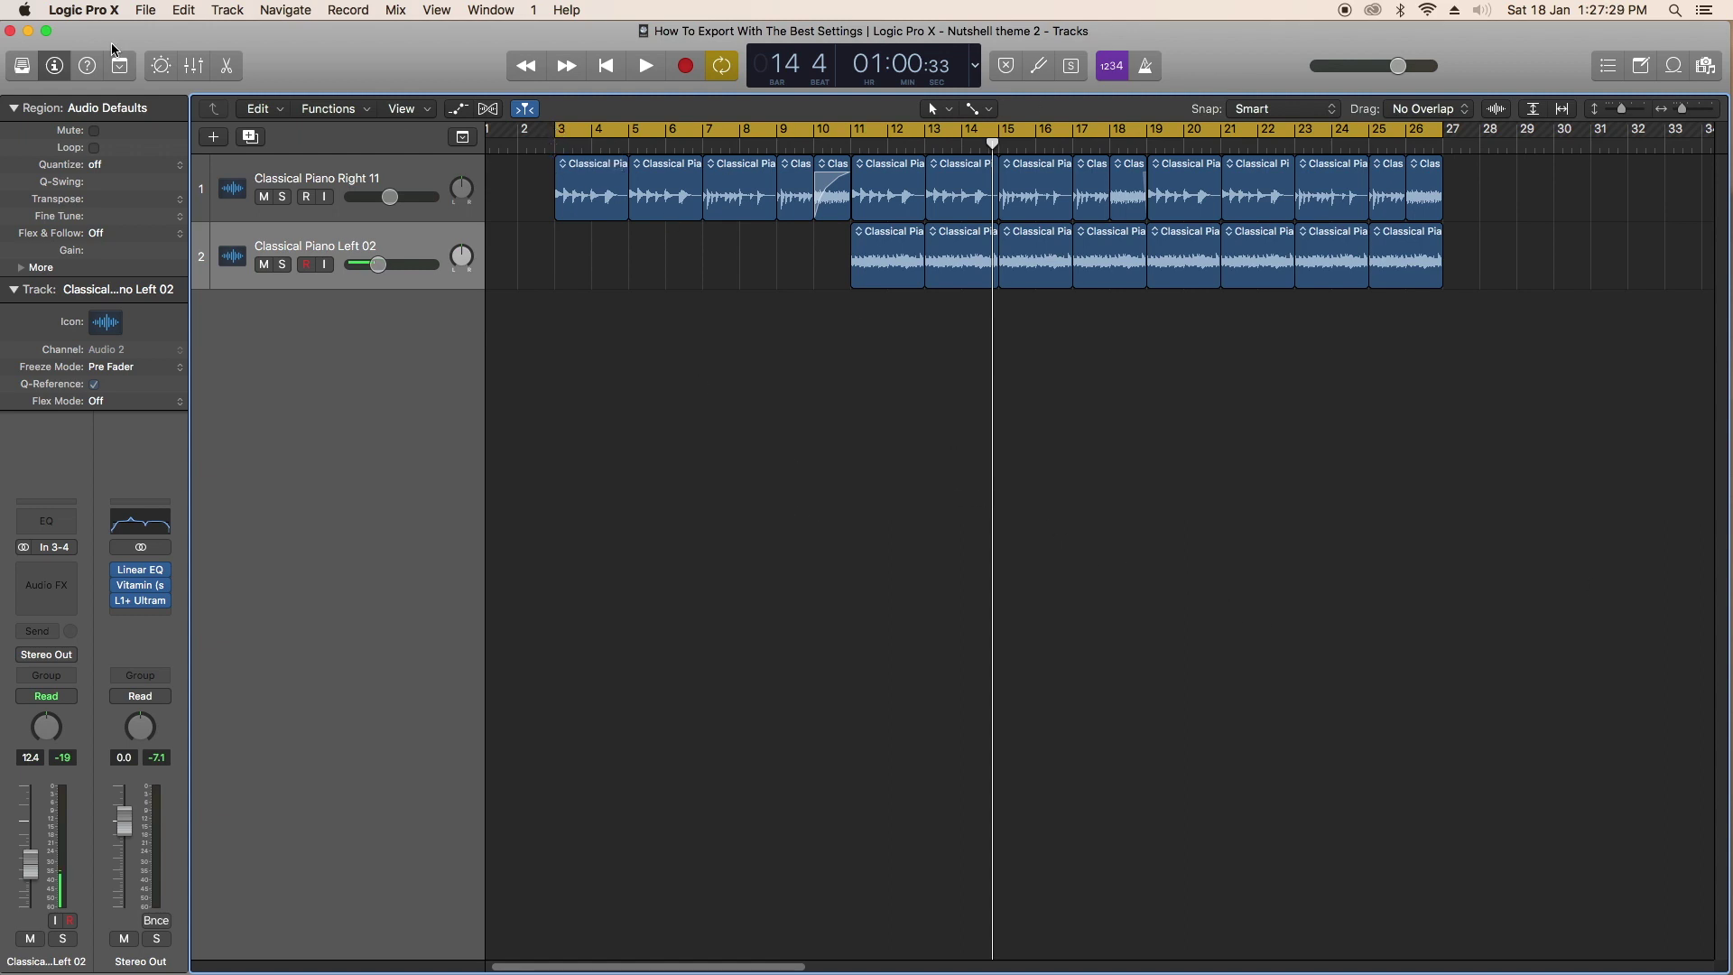
Open the bounce settings for the project or section and move the dialog clear of the ruler.
{"action": "left_click", "coordinate": [146, 10]}
{"action": "mouse_move", "coordinate": [253, 411]}
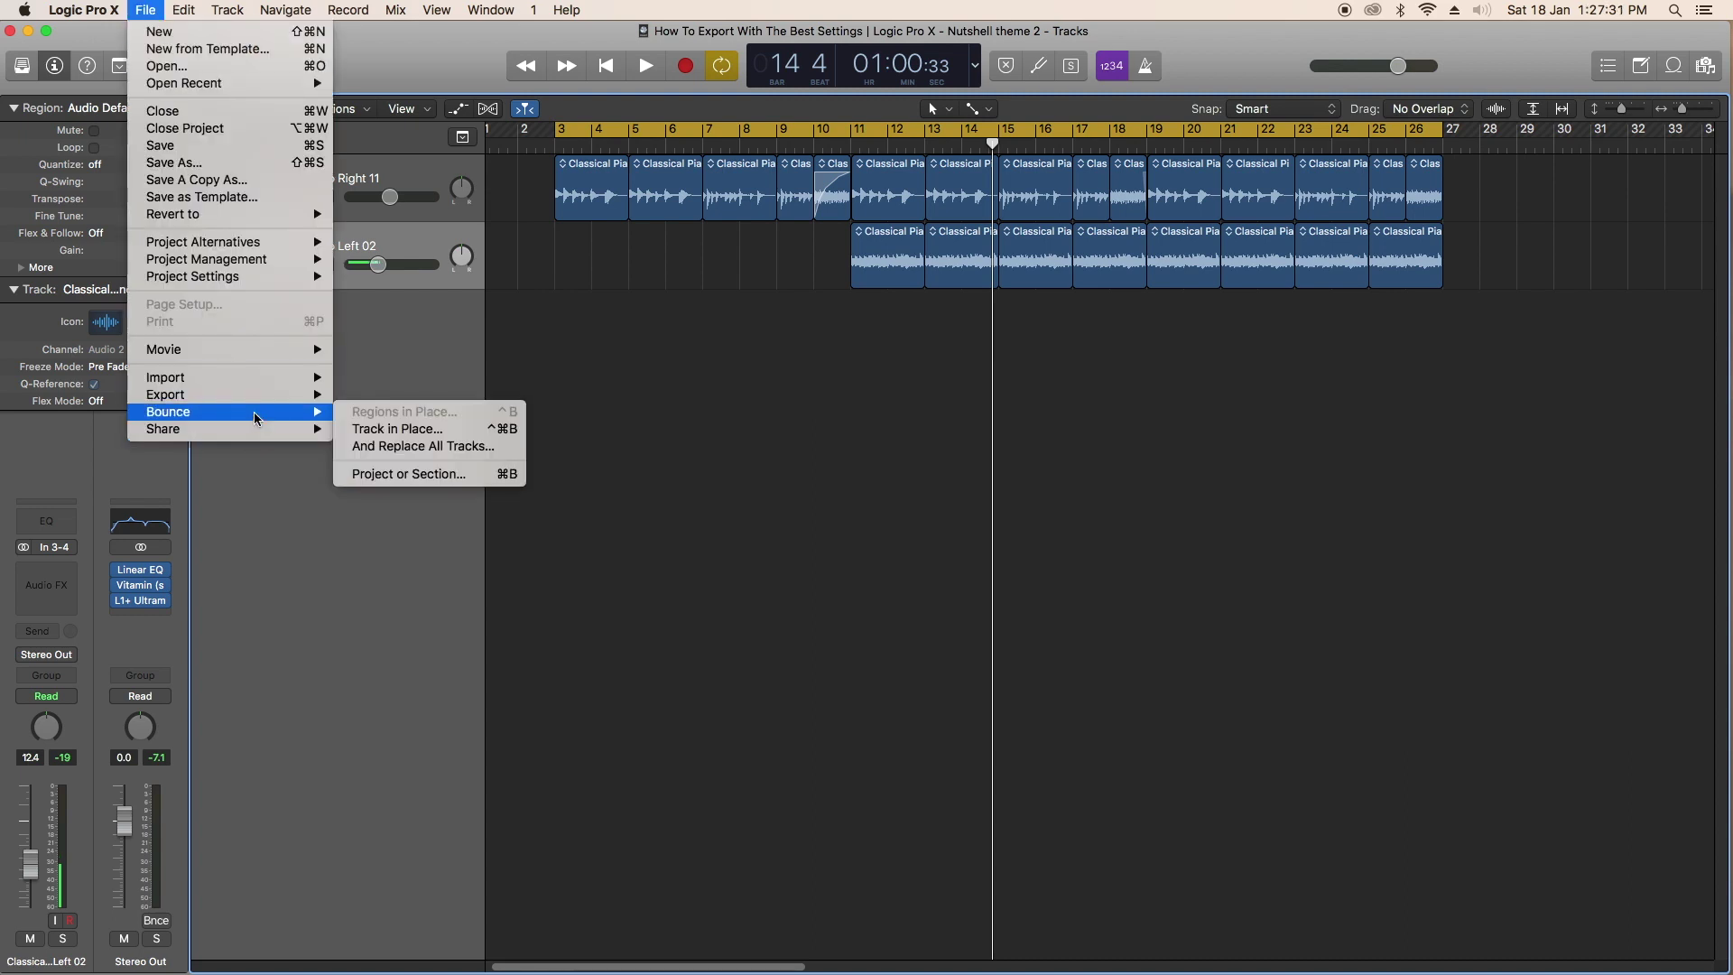
{"action": "left_click", "coordinate": [484, 481]}
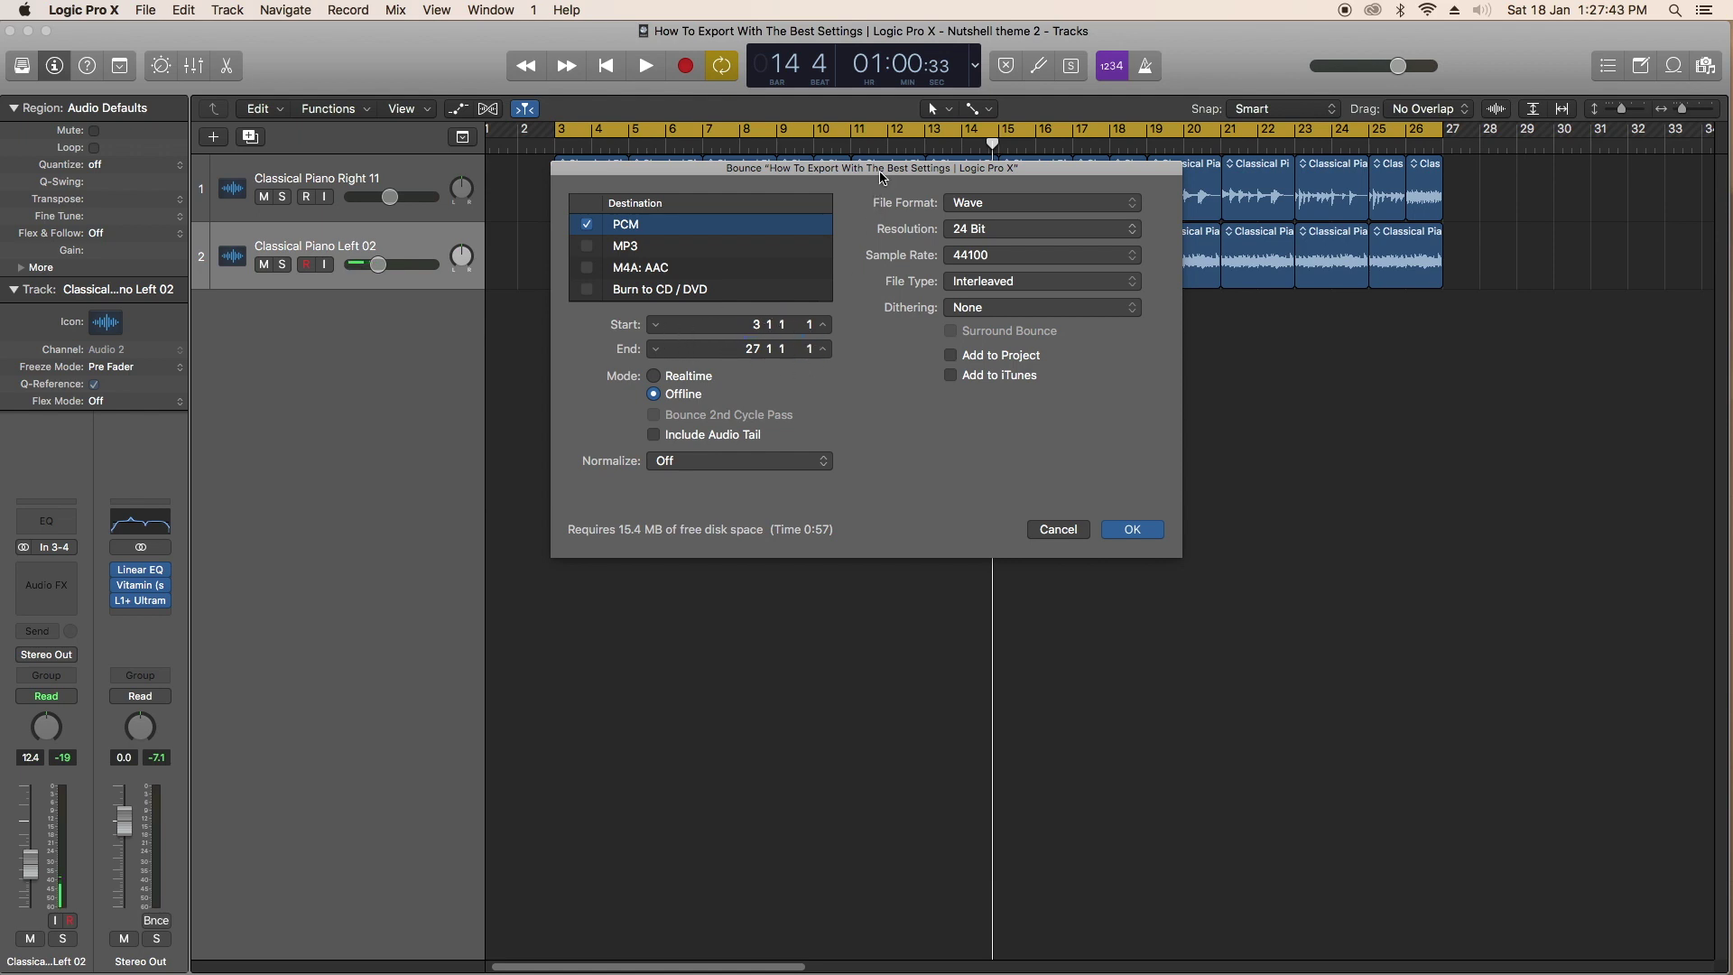
{"action": "left_click_drag", "start_coordinate": [883, 177], "coordinate": [907, 266]}
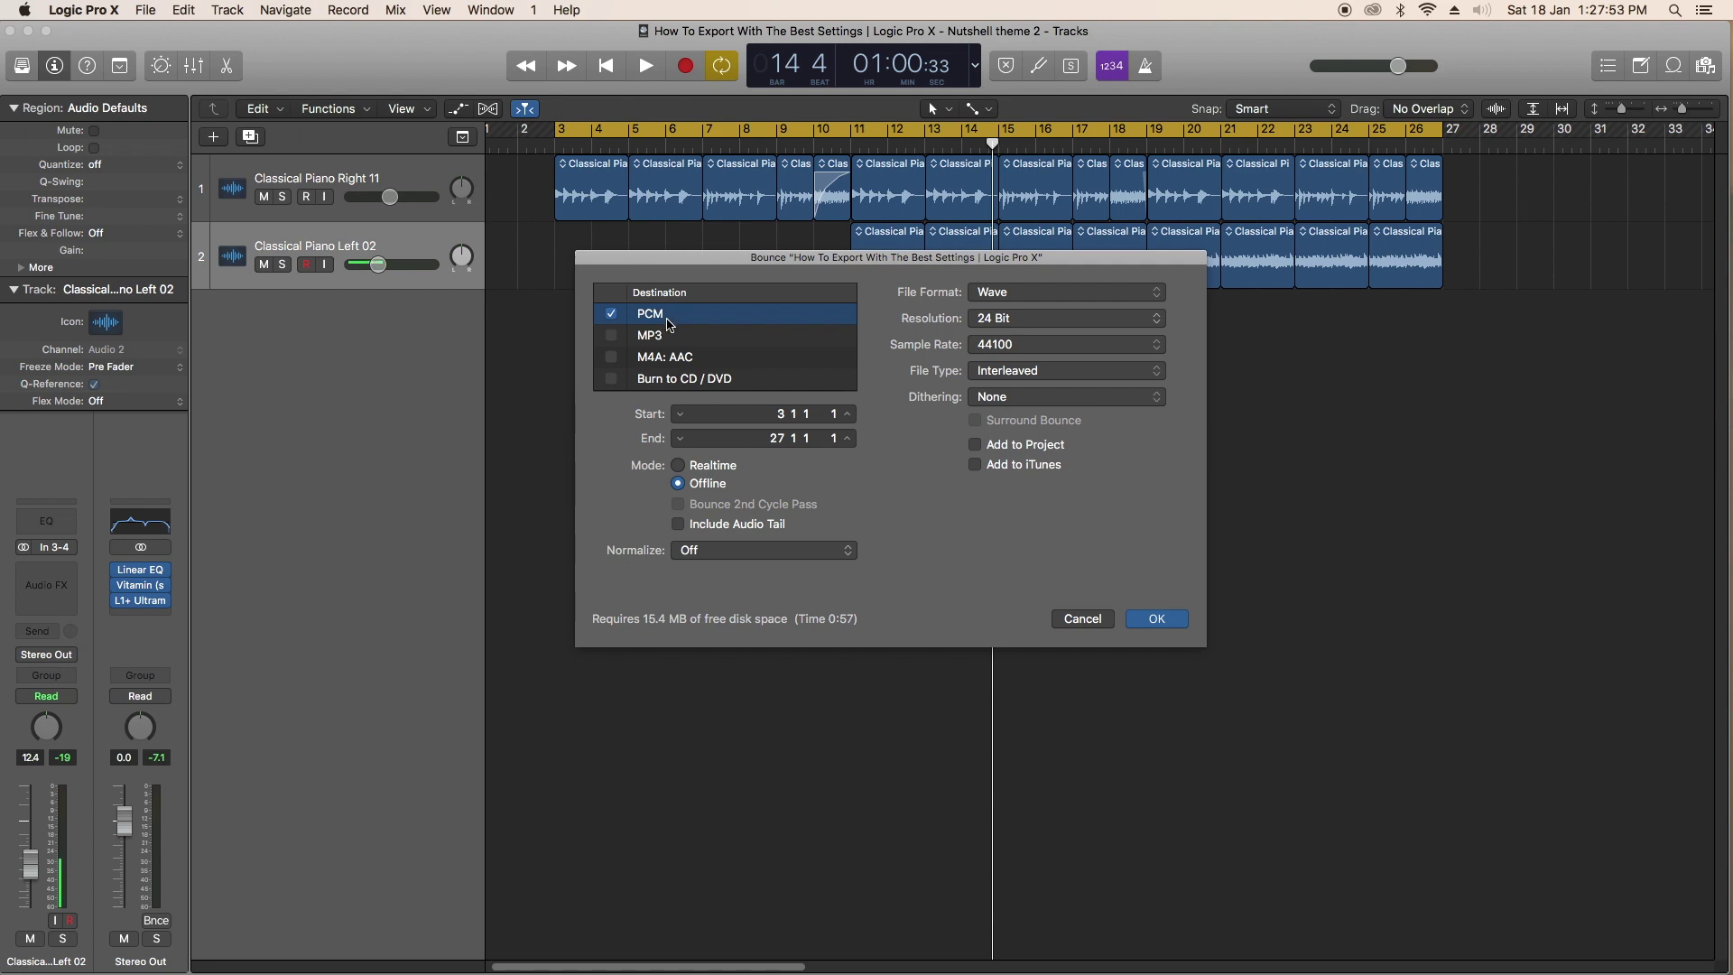
Try enabling MP3 and Burn to CD / DVD as additional bounce destinations.
{"action": "left_click", "coordinate": [615, 337]}
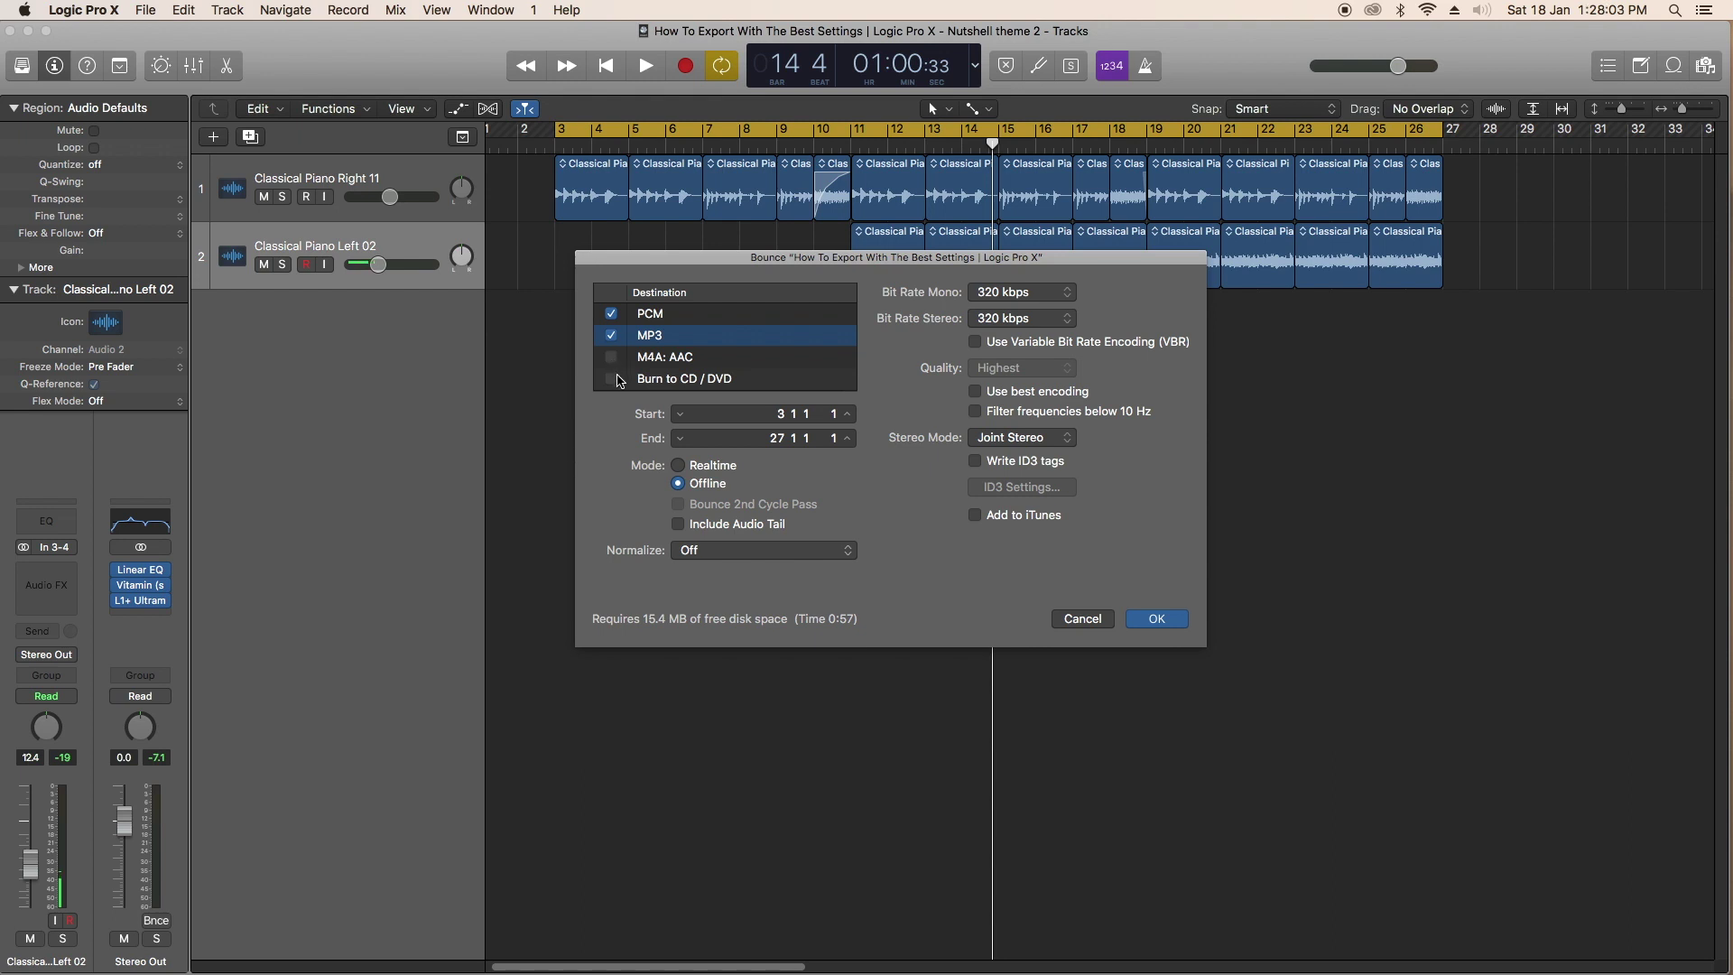
{"action": "left_click", "coordinate": [613, 379]}
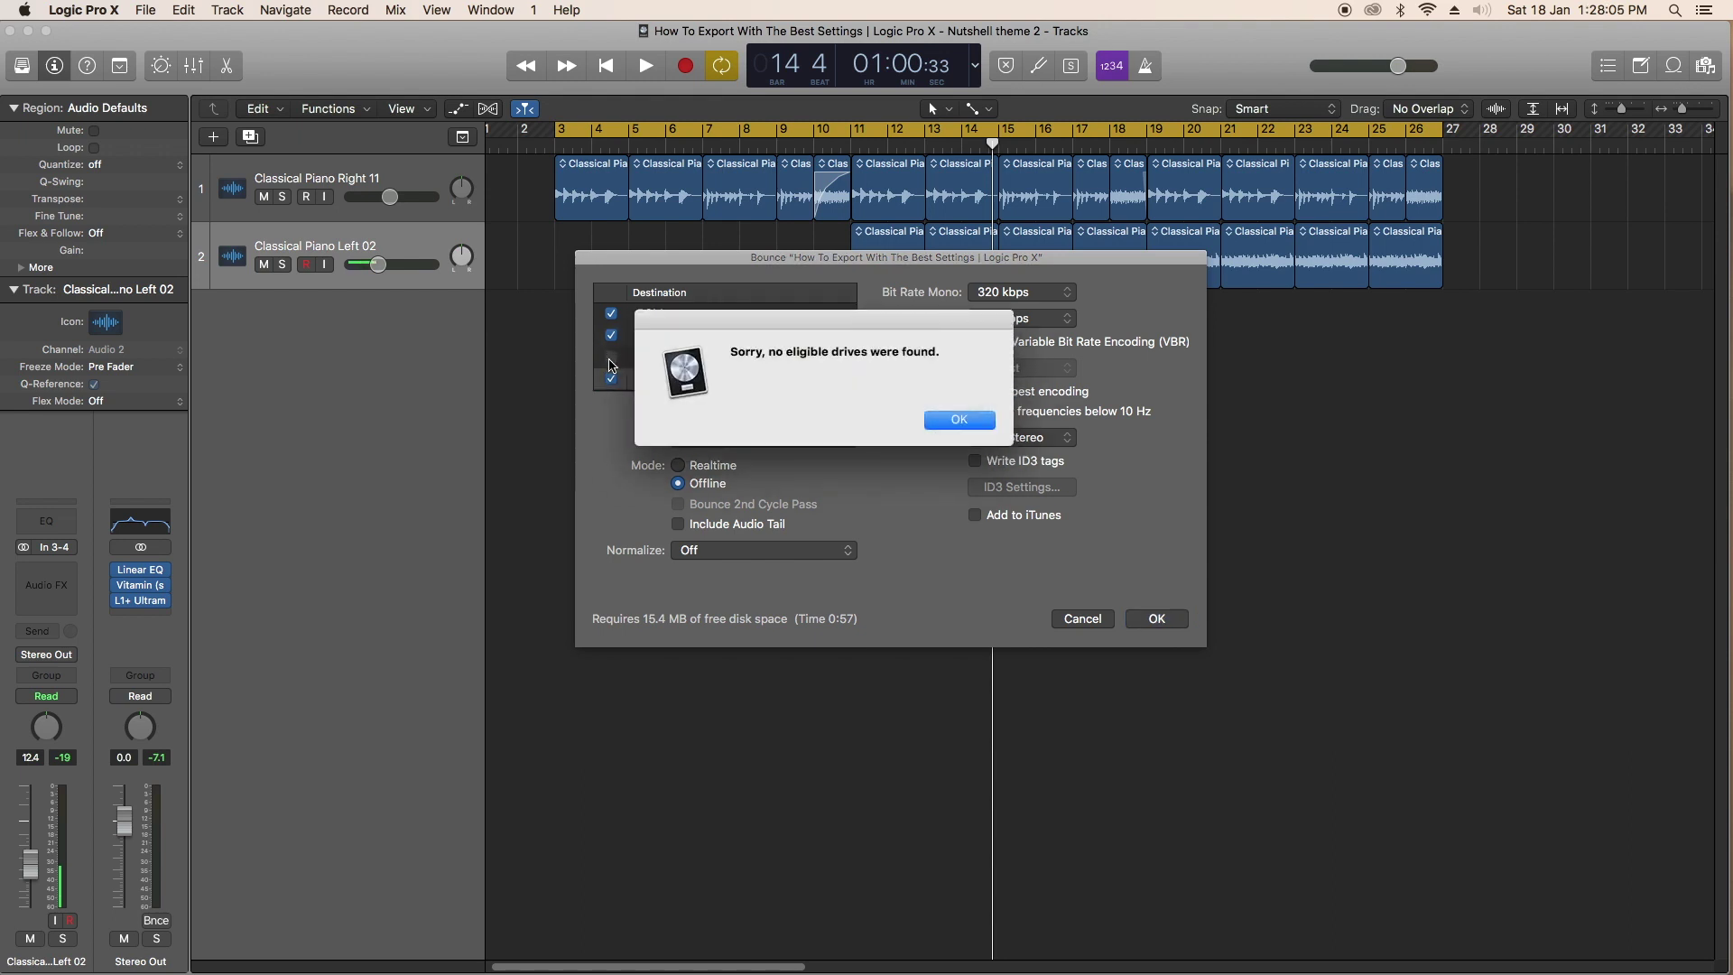
{"action": "left_click", "coordinate": [957, 421]}
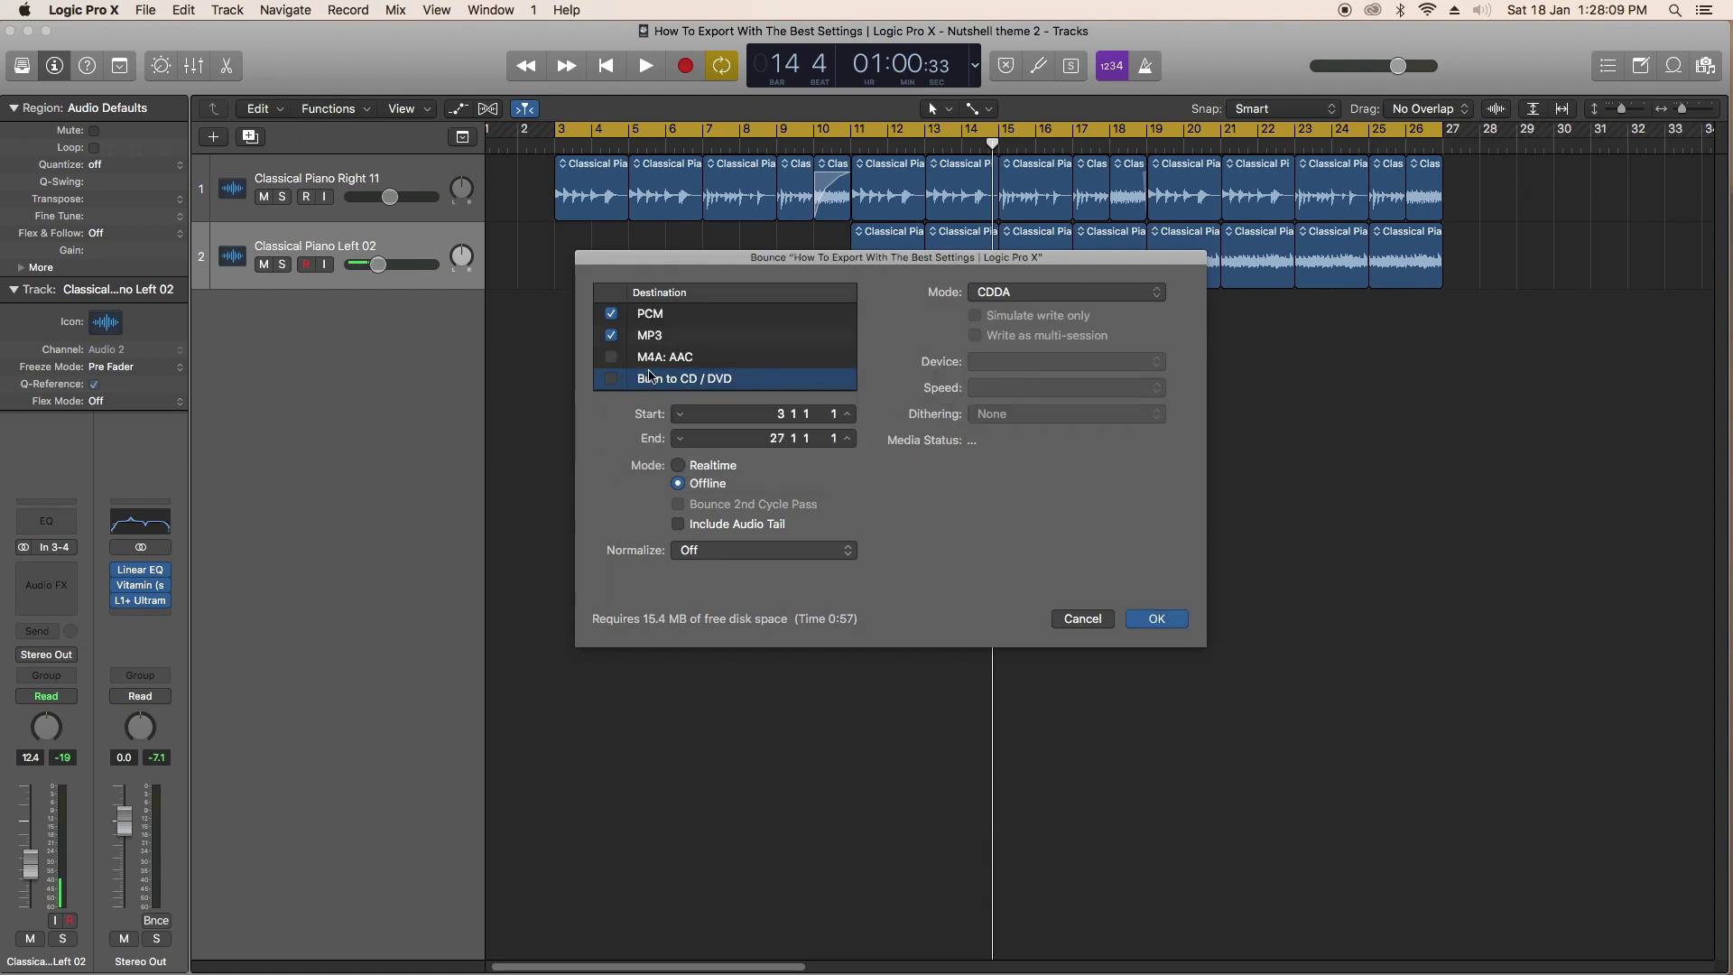
{"action": "left_click", "coordinate": [613, 337]}
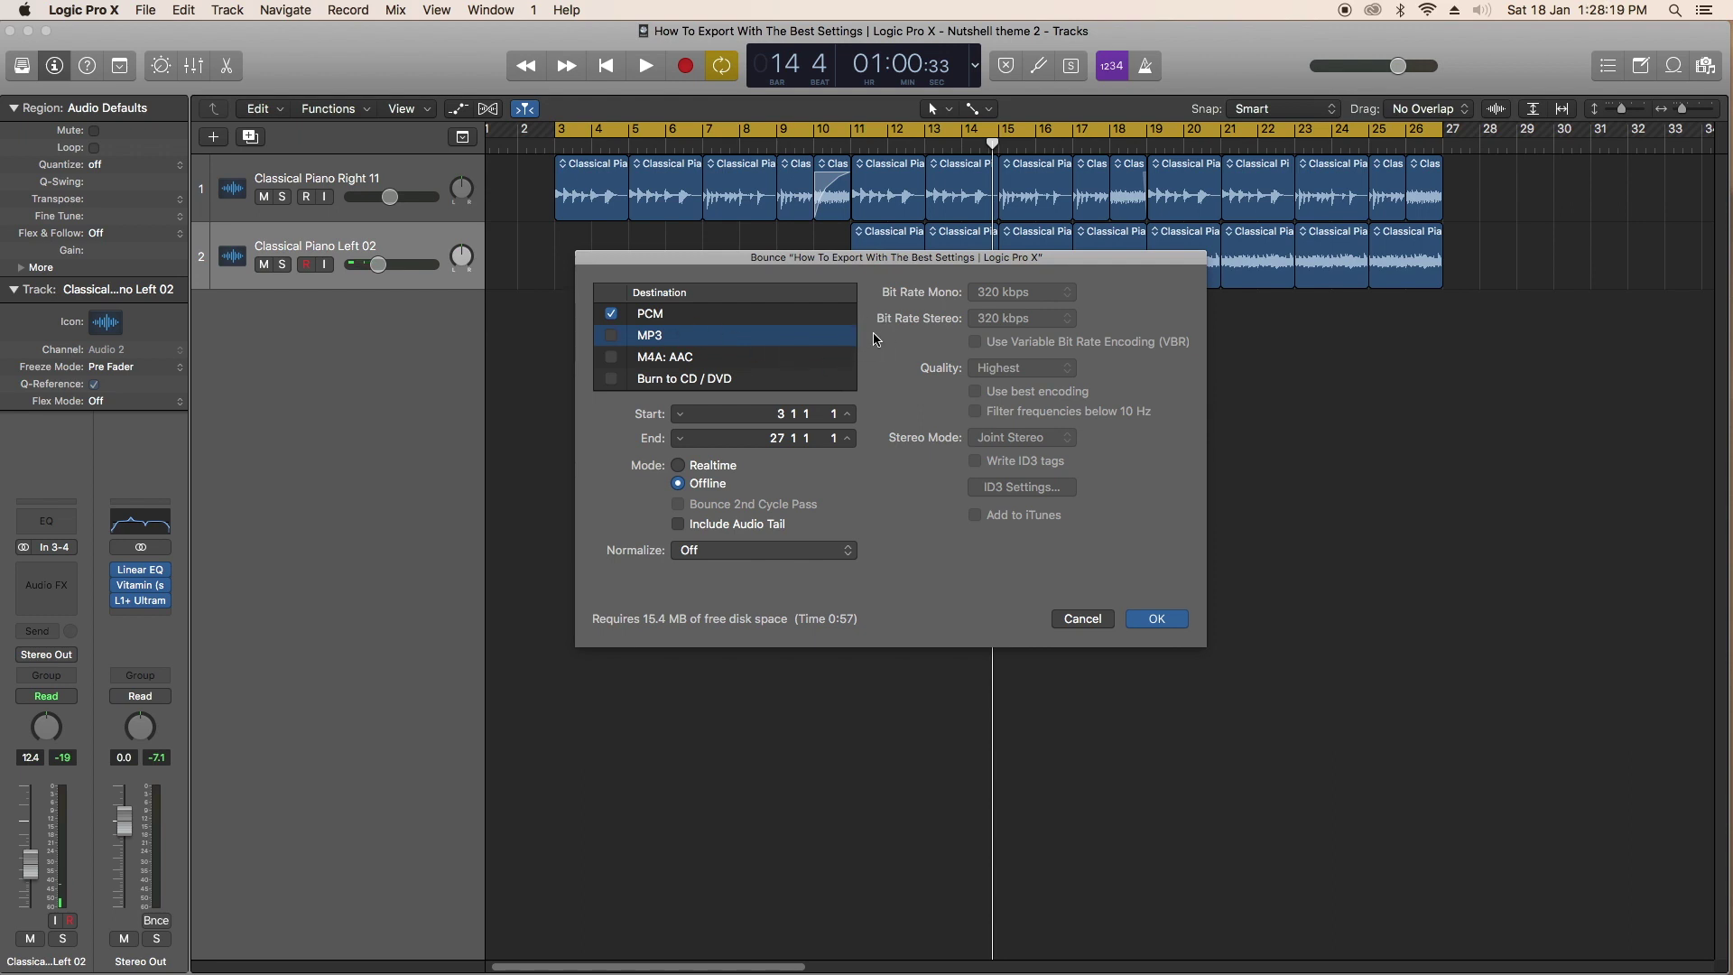
Configure the PCM destination with Wave as file format and a resolution of 16 Bit.
{"action": "left_click", "coordinate": [657, 313]}
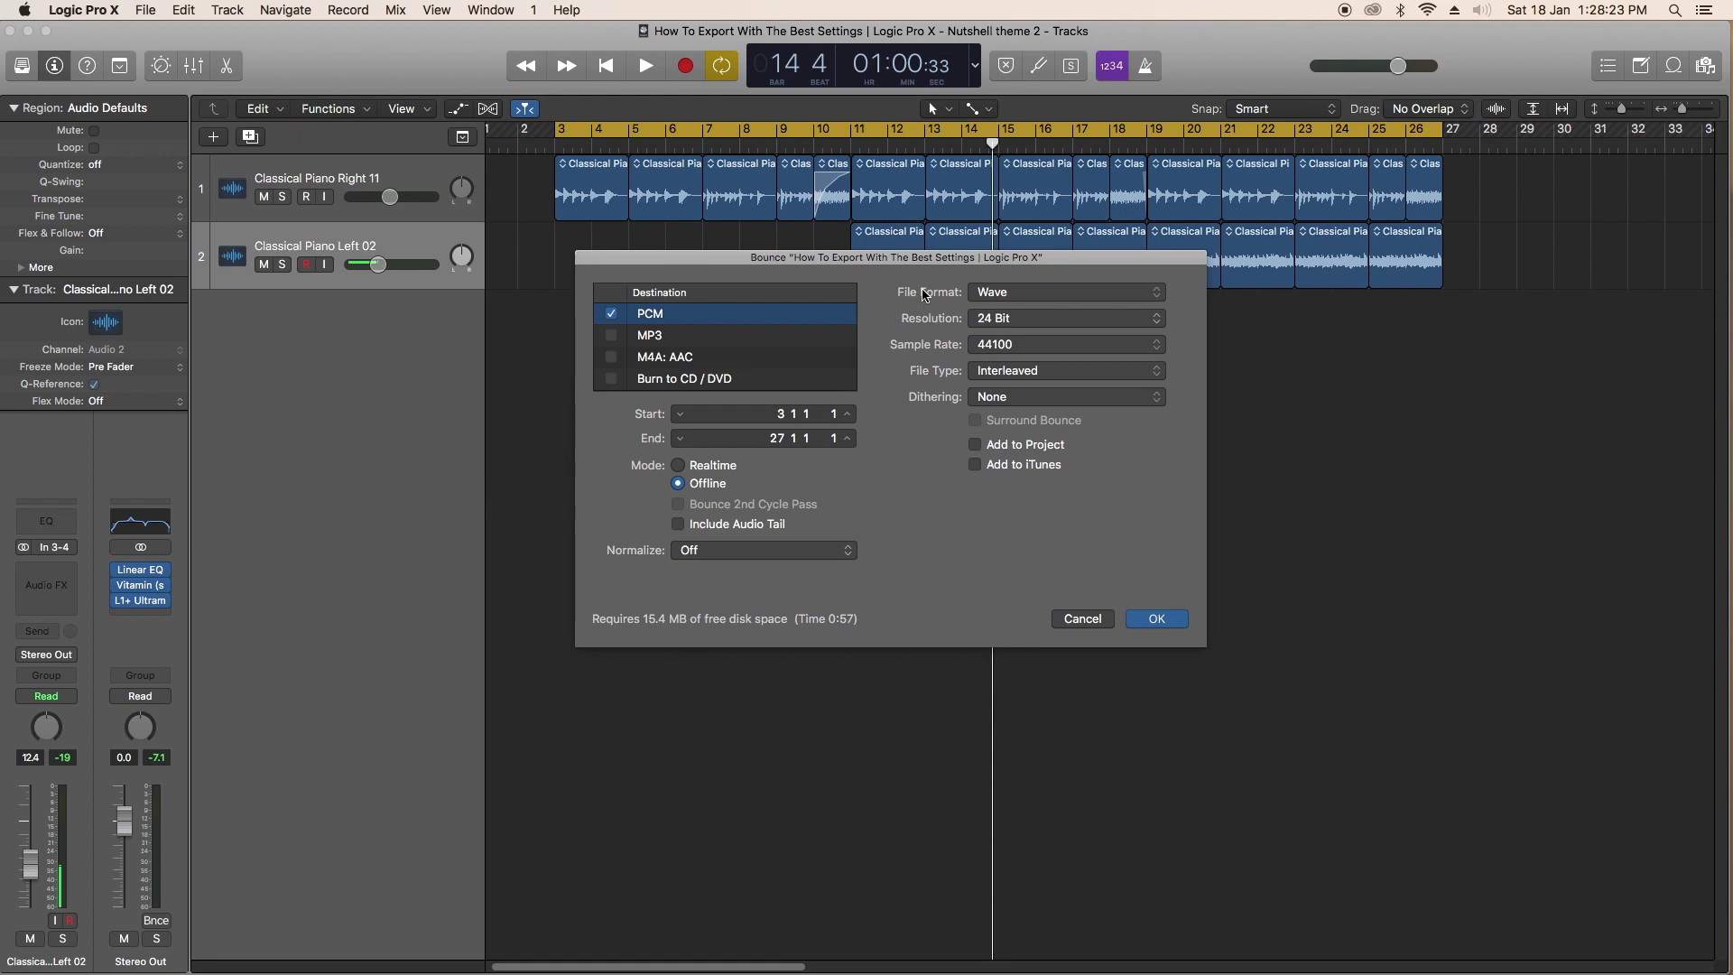
{"action": "left_click", "coordinate": [1078, 294]}
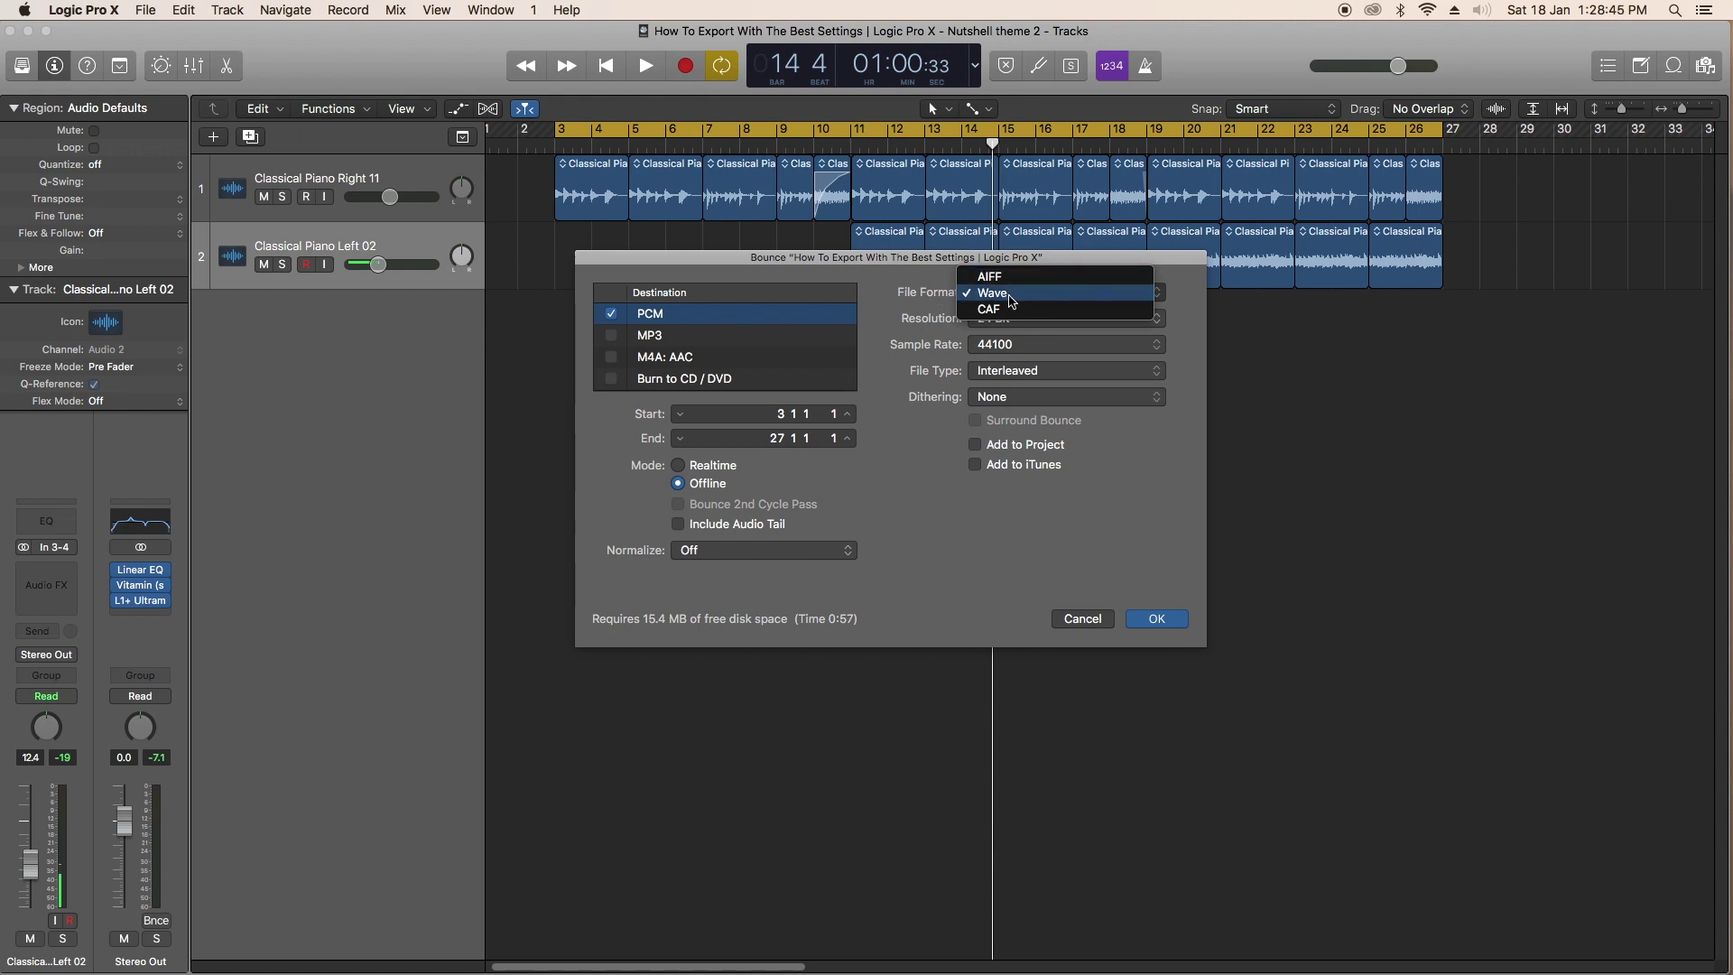
{"action": "left_click", "coordinate": [1185, 311]}
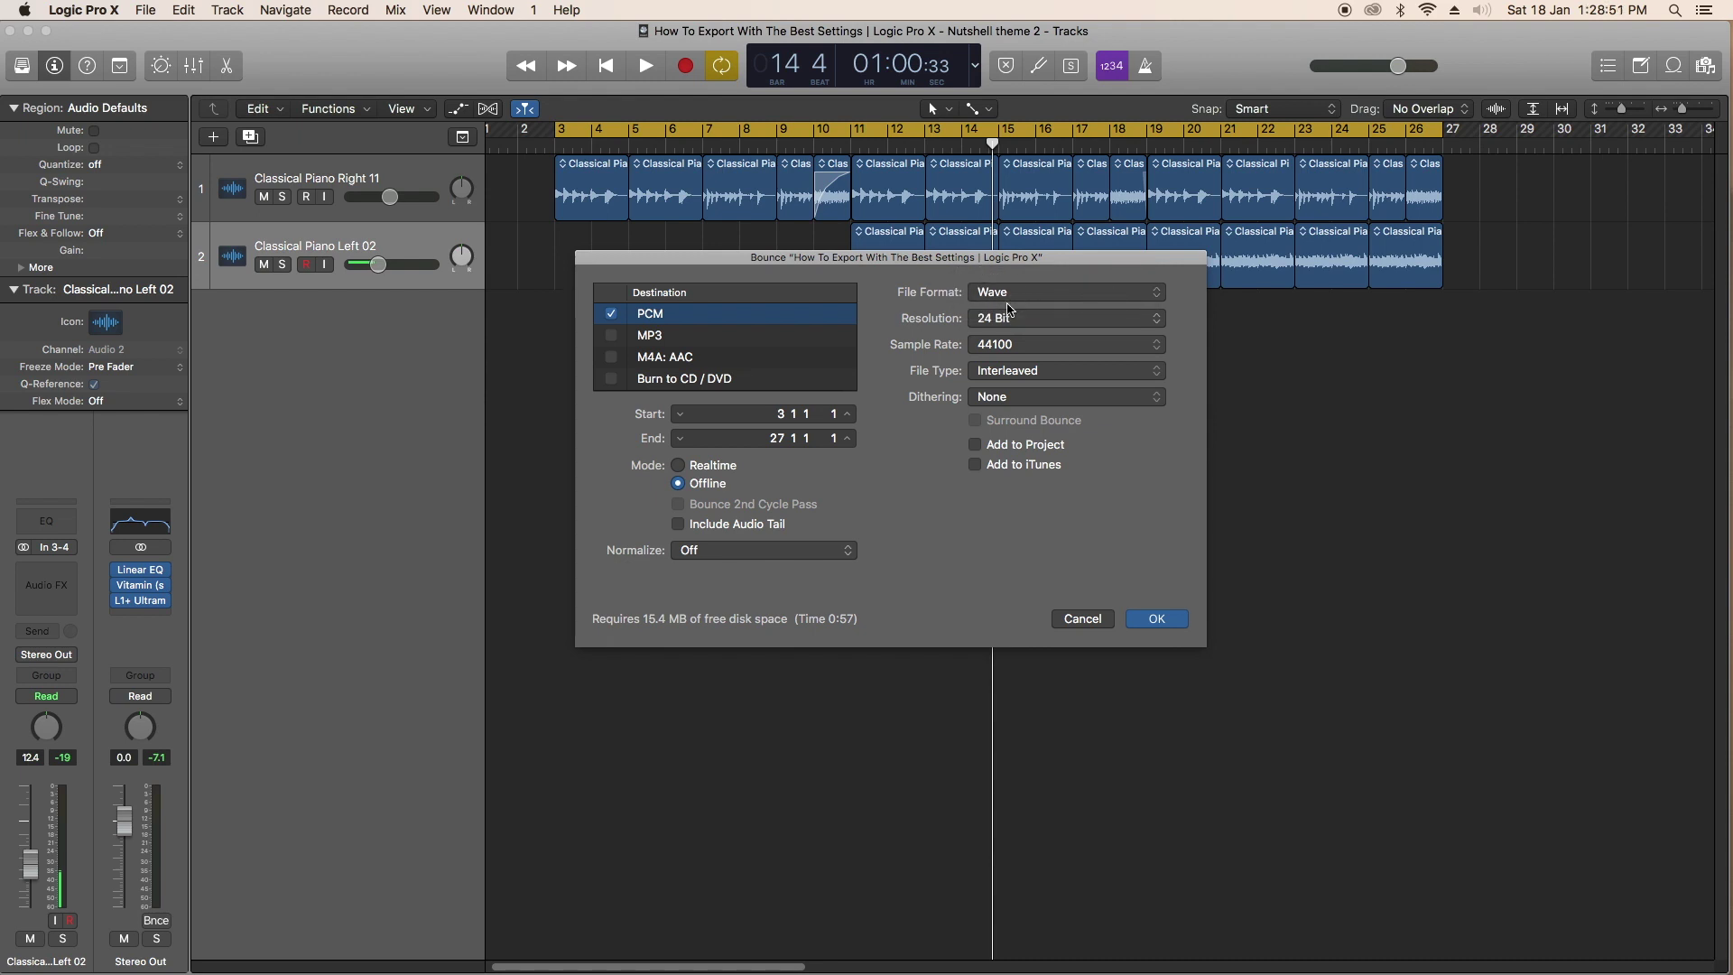
{"action": "left_click", "coordinate": [1140, 320]}
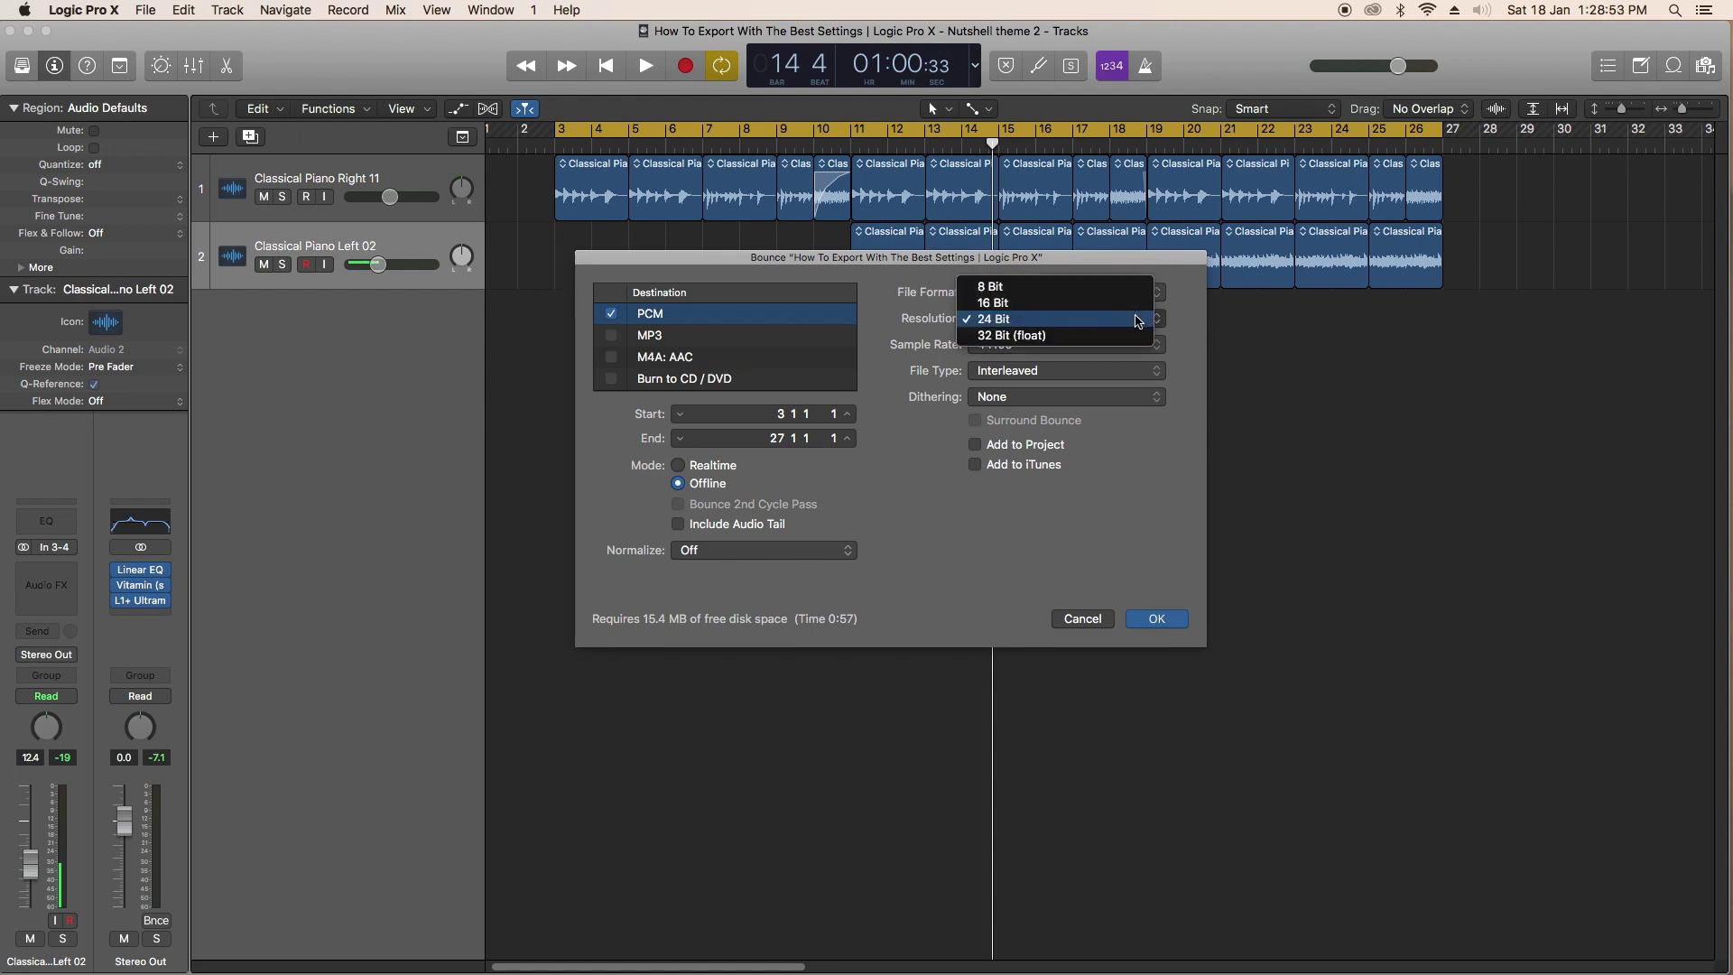
{"action": "left_click", "coordinate": [1048, 310]}
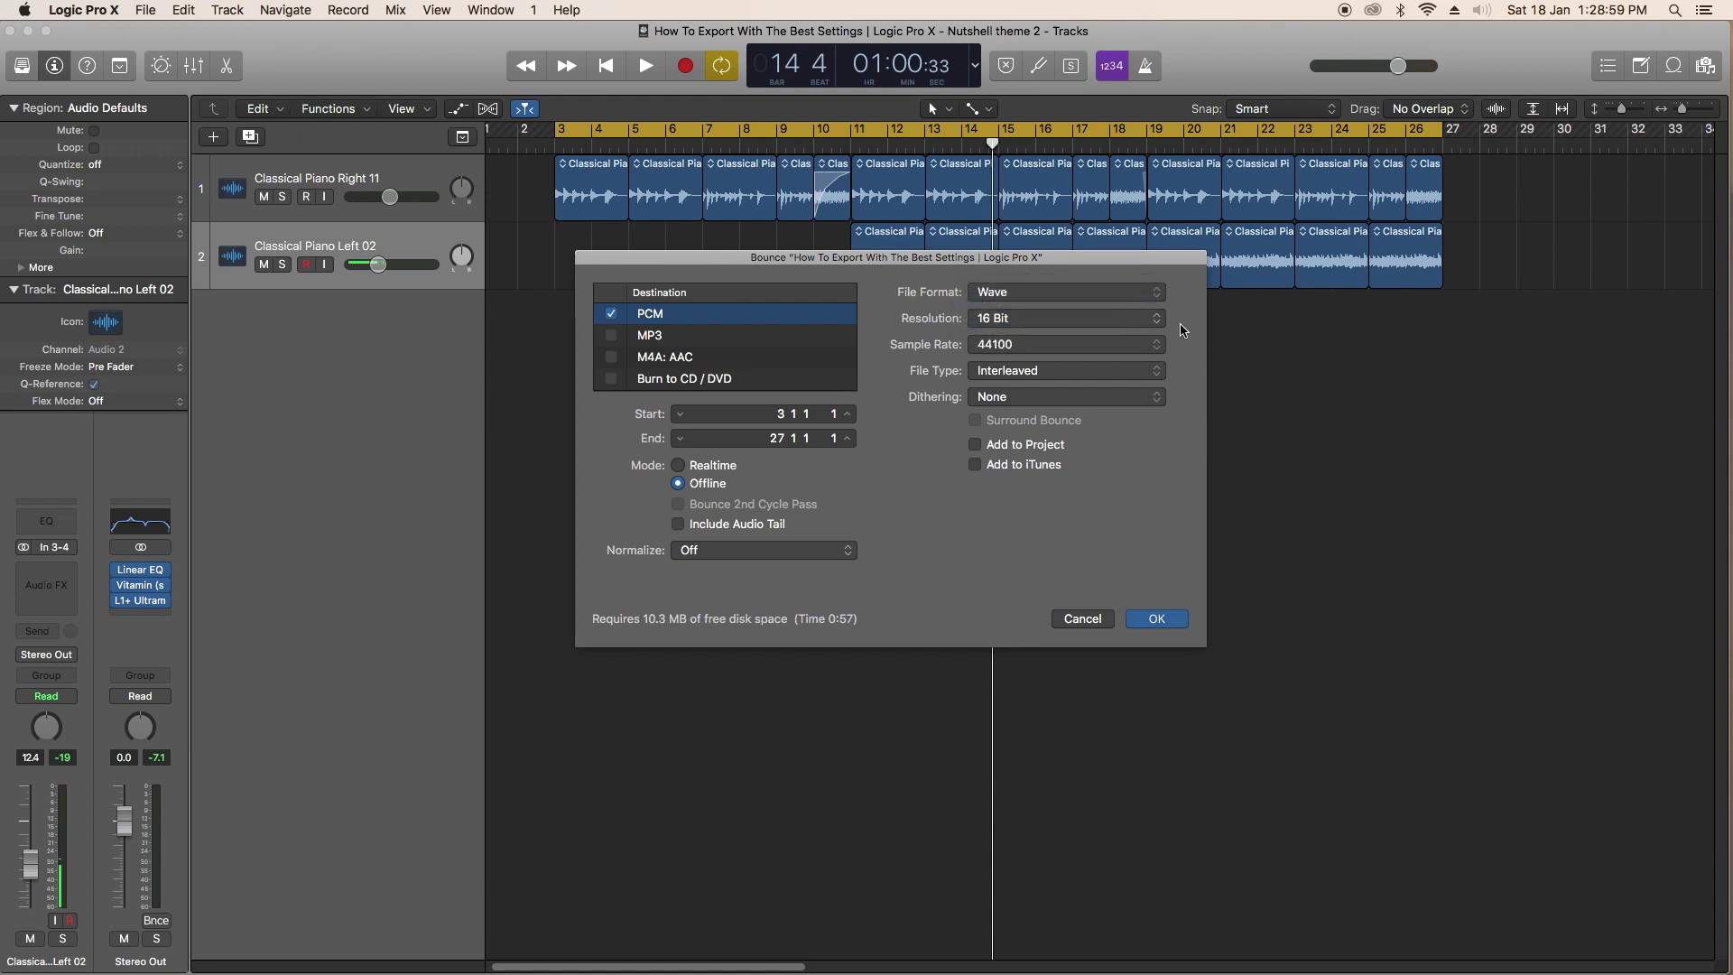
{"action": "left_click", "coordinate": [1140, 321]}
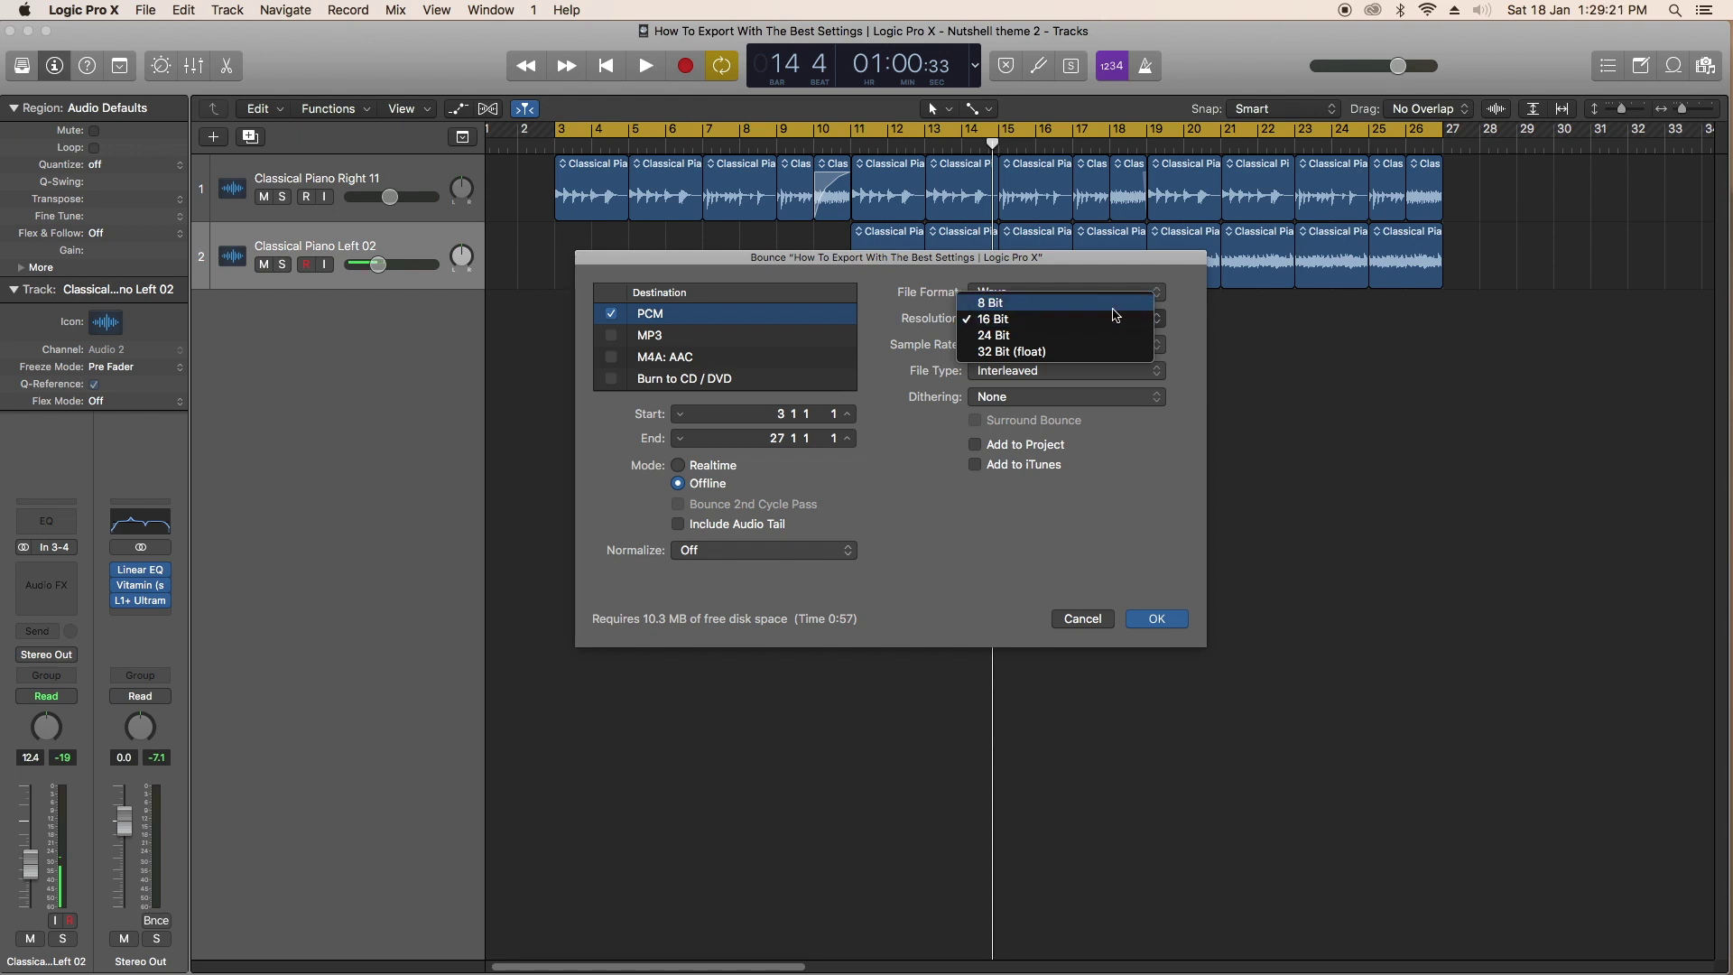
{"action": "left_click", "coordinate": [1187, 321]}
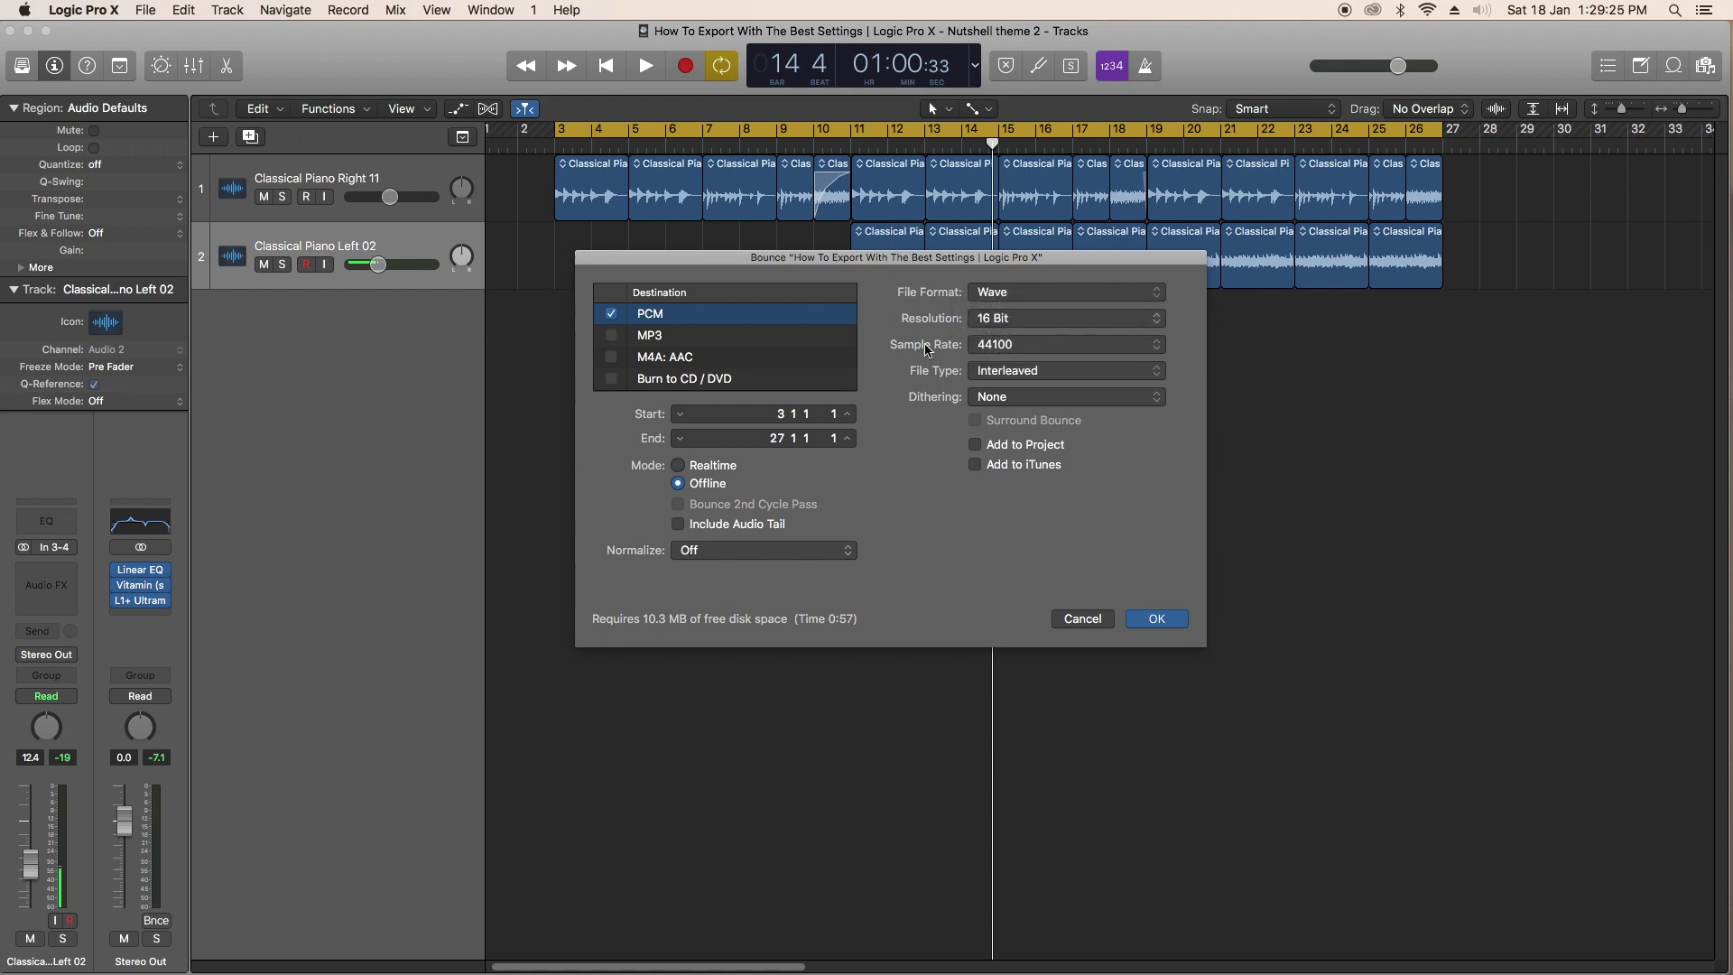
Use a sample rate of 44100, the Interleaved file type and no dithering for the PCM bounce.
{"action": "left_click", "coordinate": [1119, 348]}
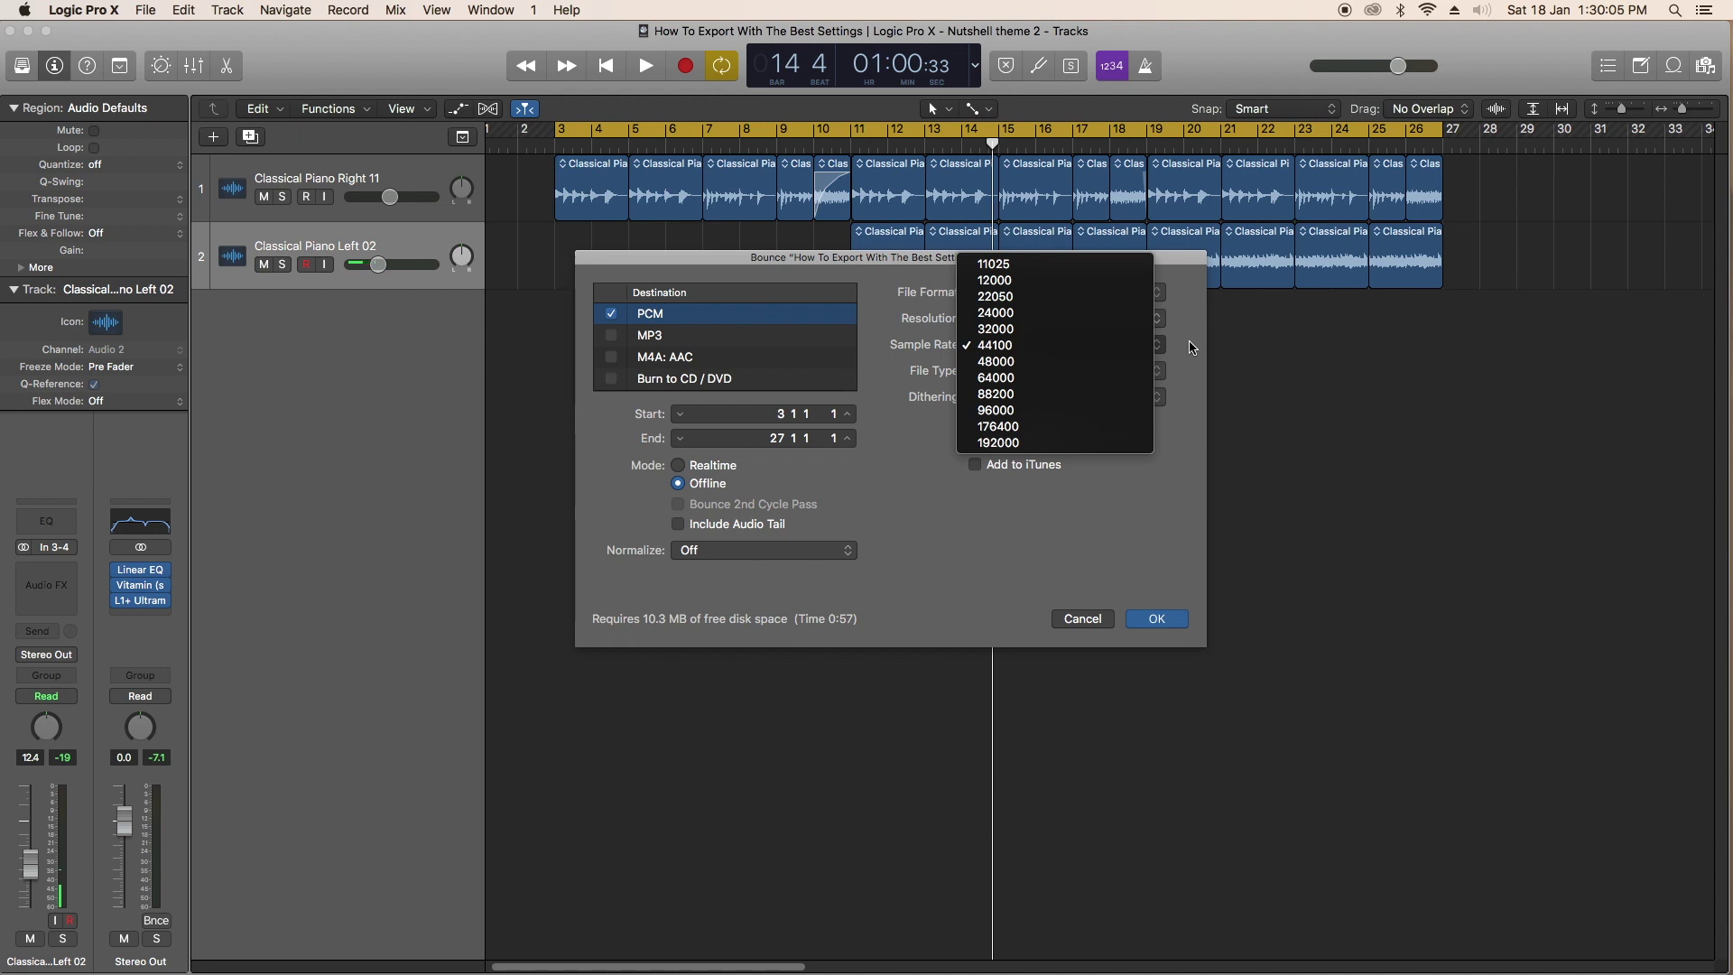
{"action": "left_click", "coordinate": [1009, 347]}
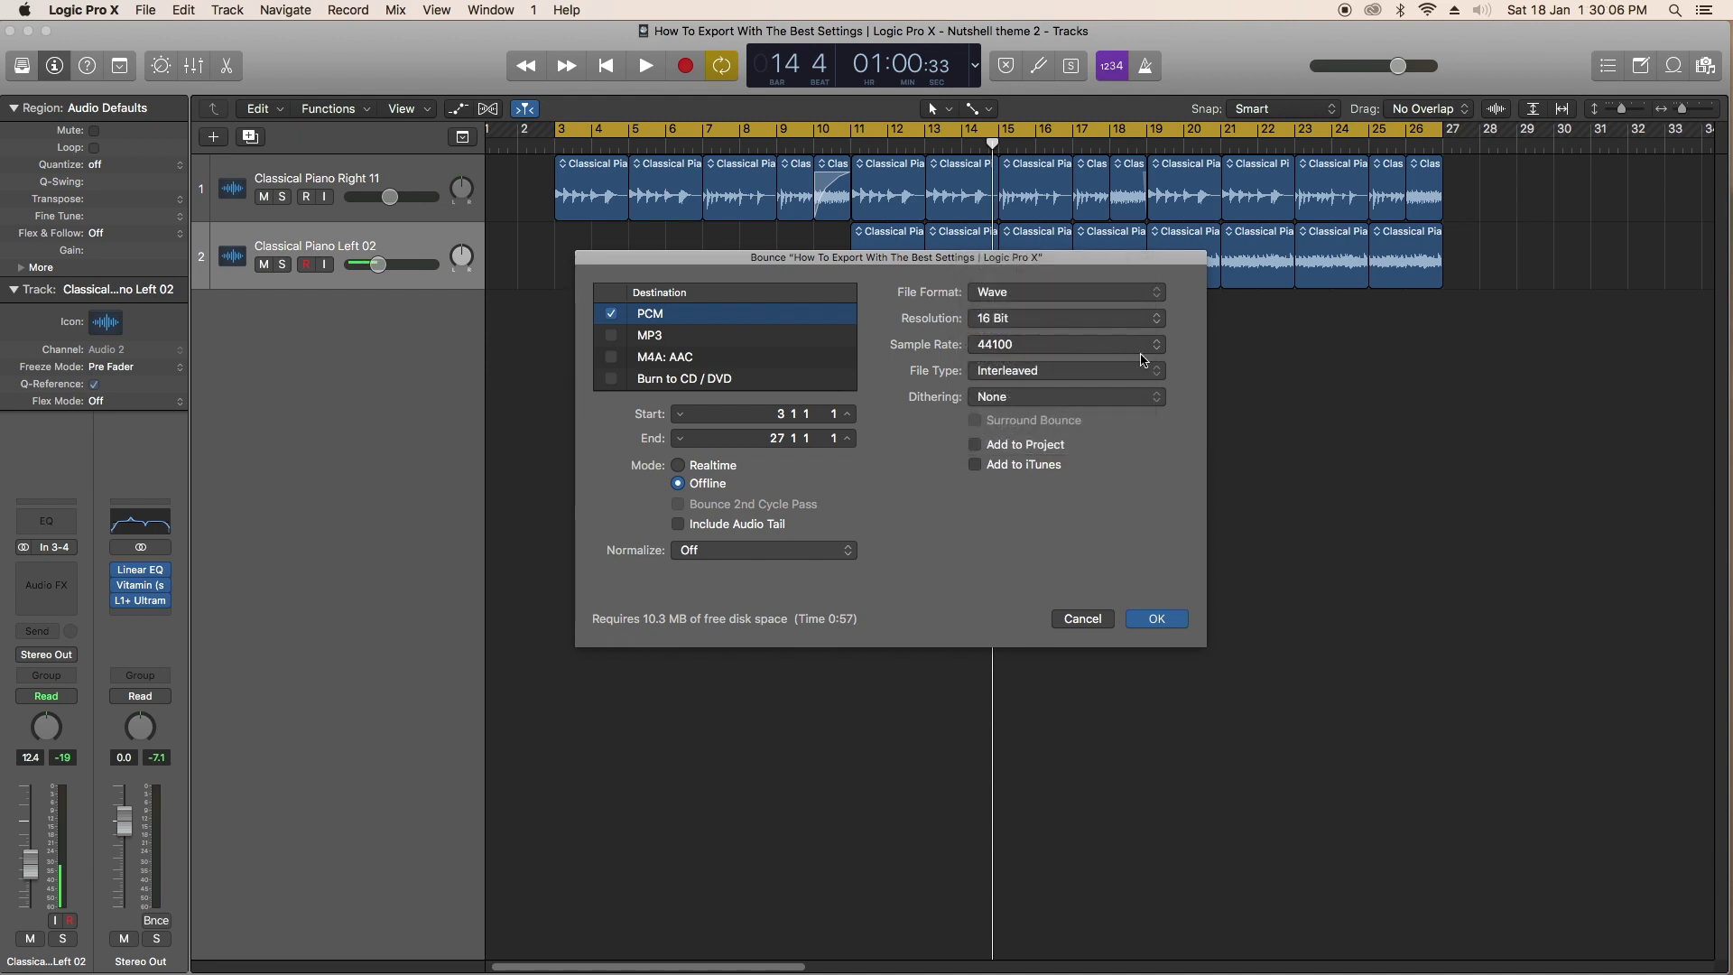
{"action": "left_click", "coordinate": [1070, 375]}
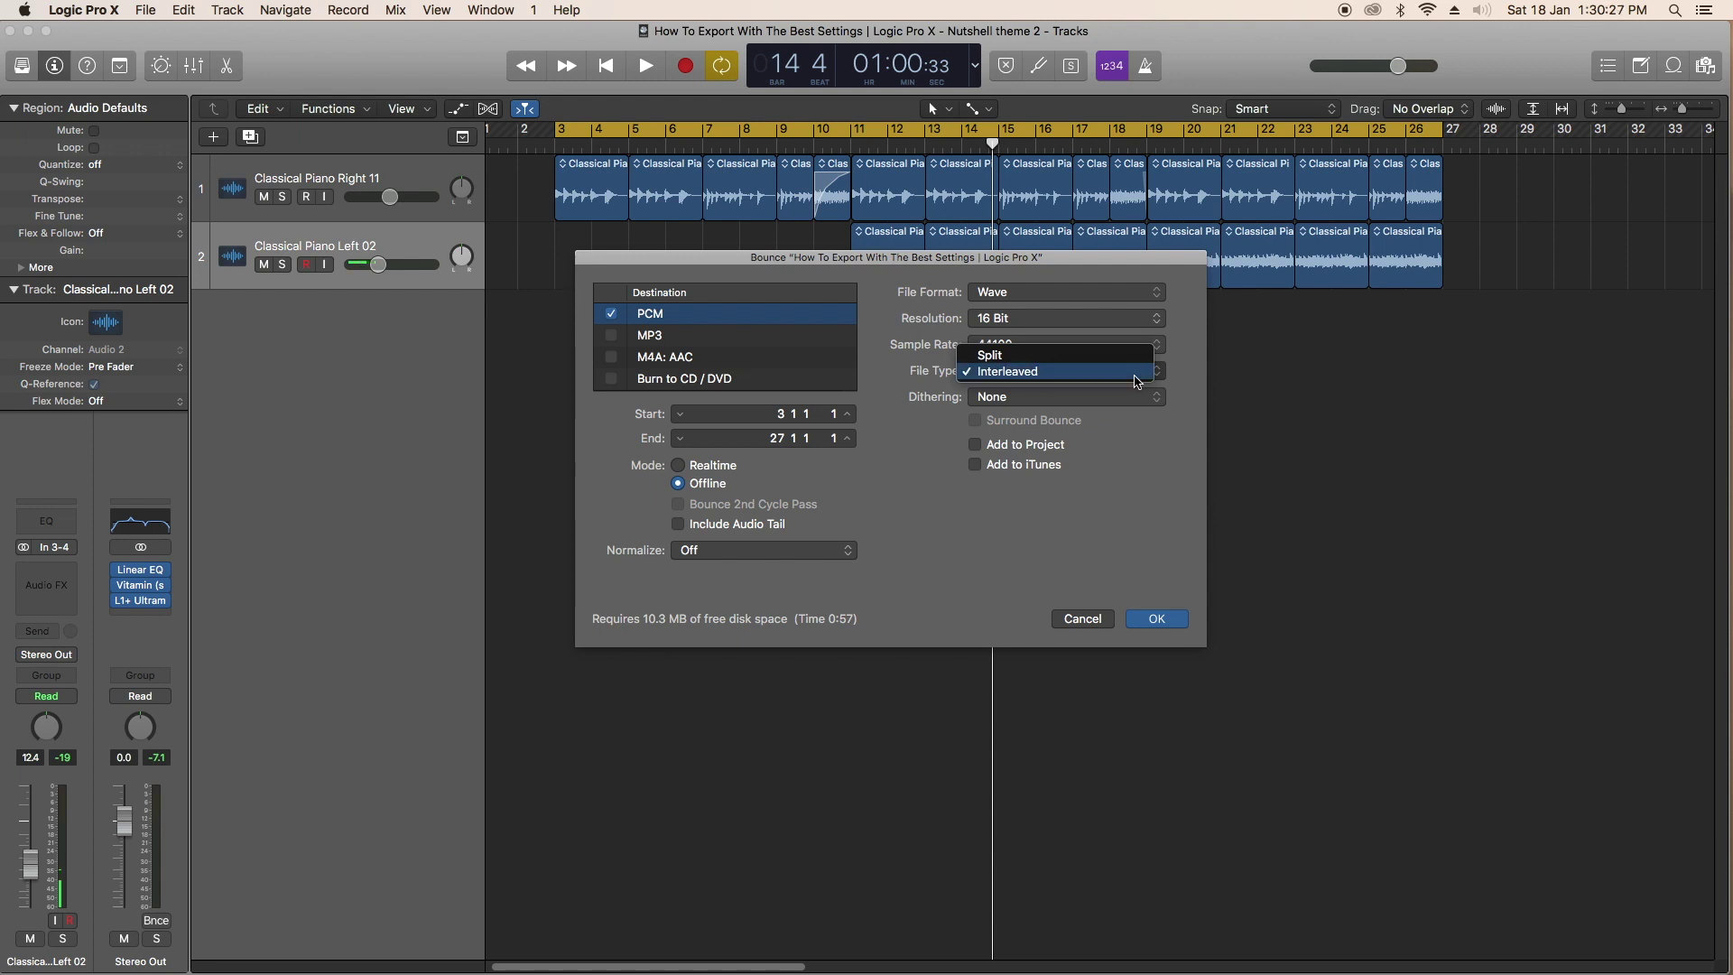
{"action": "left_click", "coordinate": [1187, 386]}
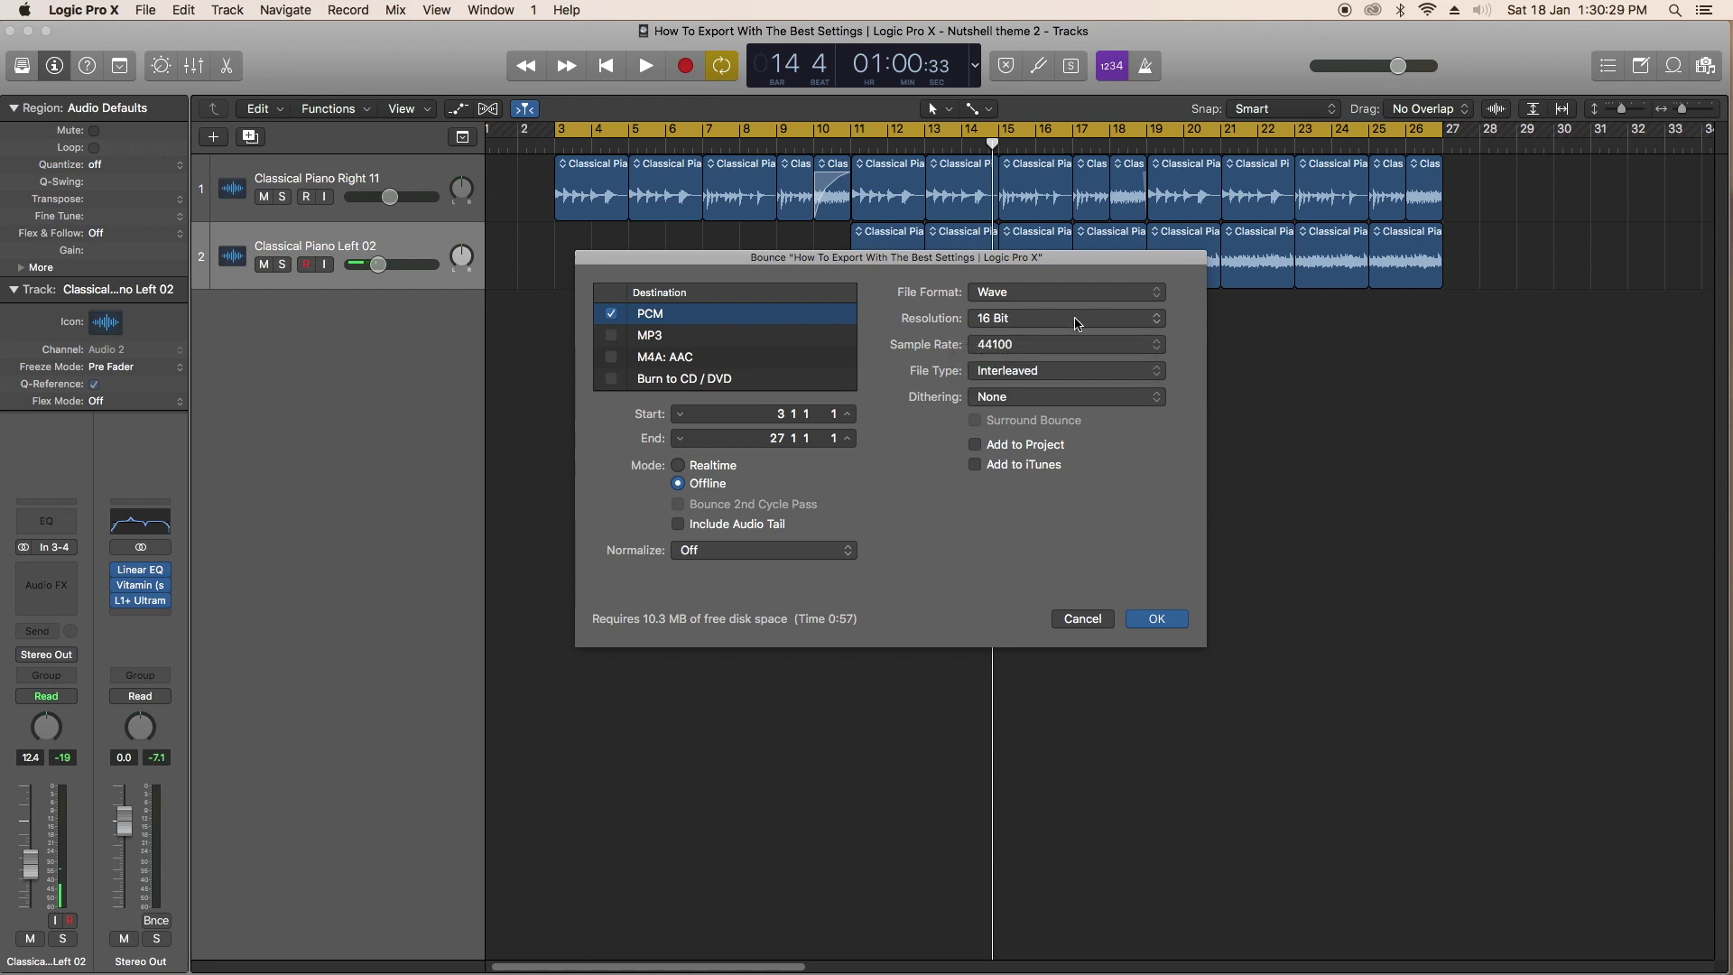
{"action": "left_click", "coordinate": [1145, 397]}
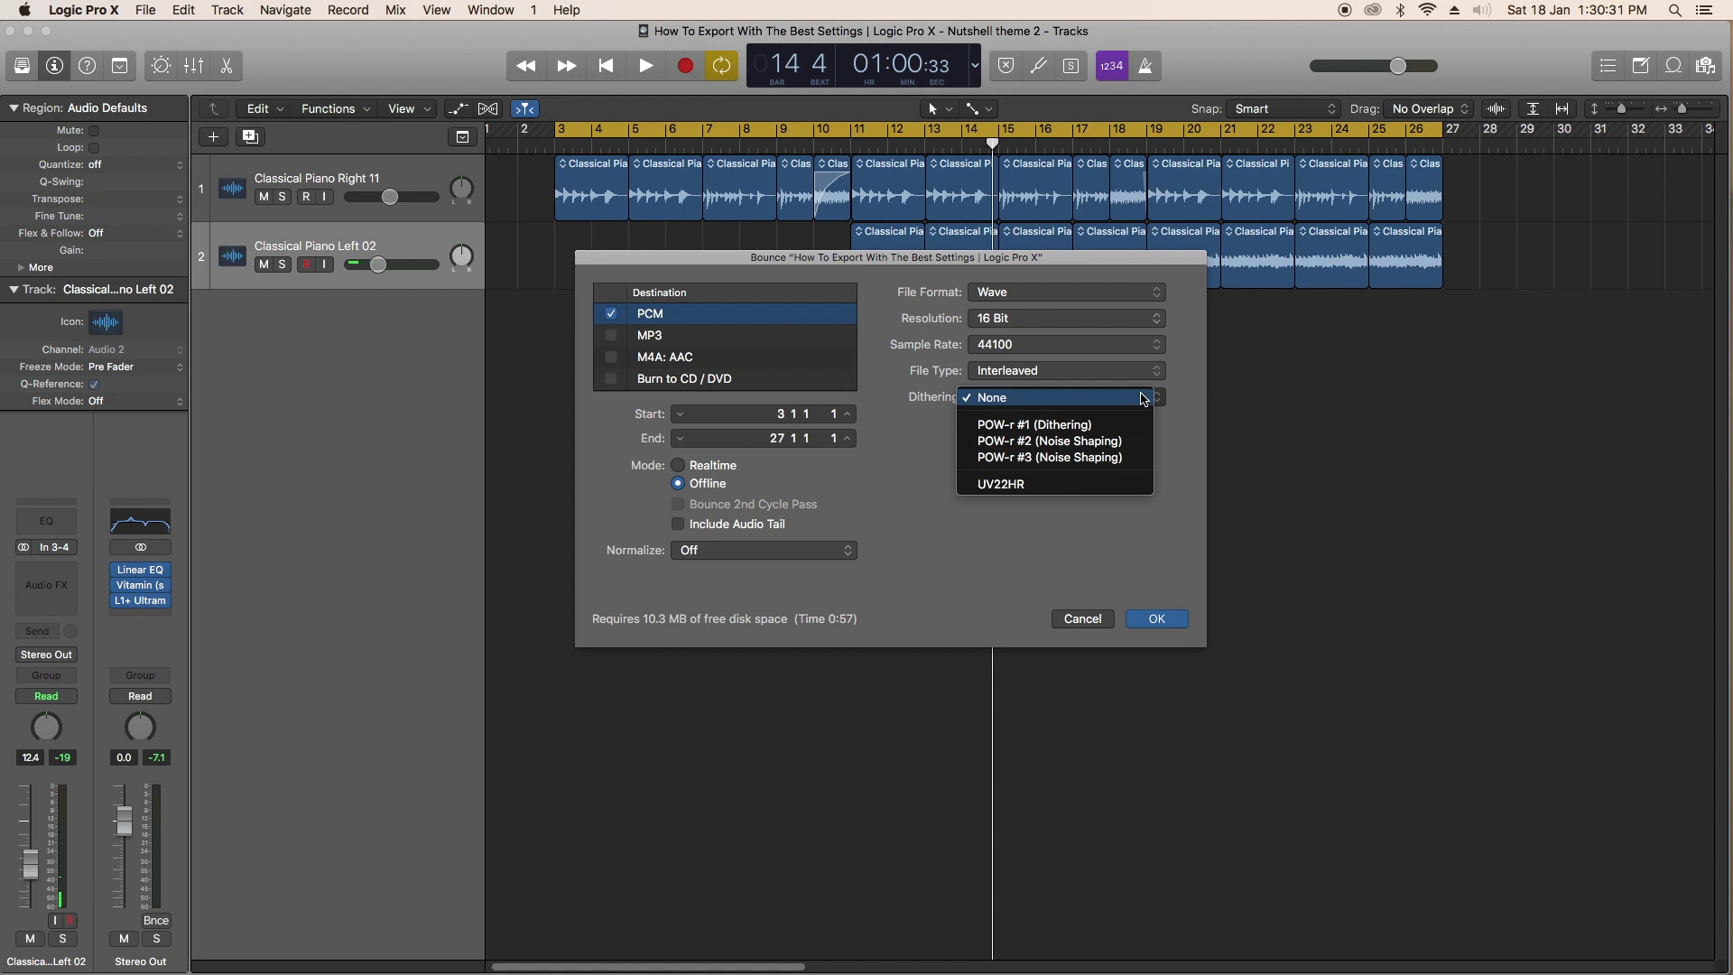
{"action": "left_click", "coordinate": [921, 451]}
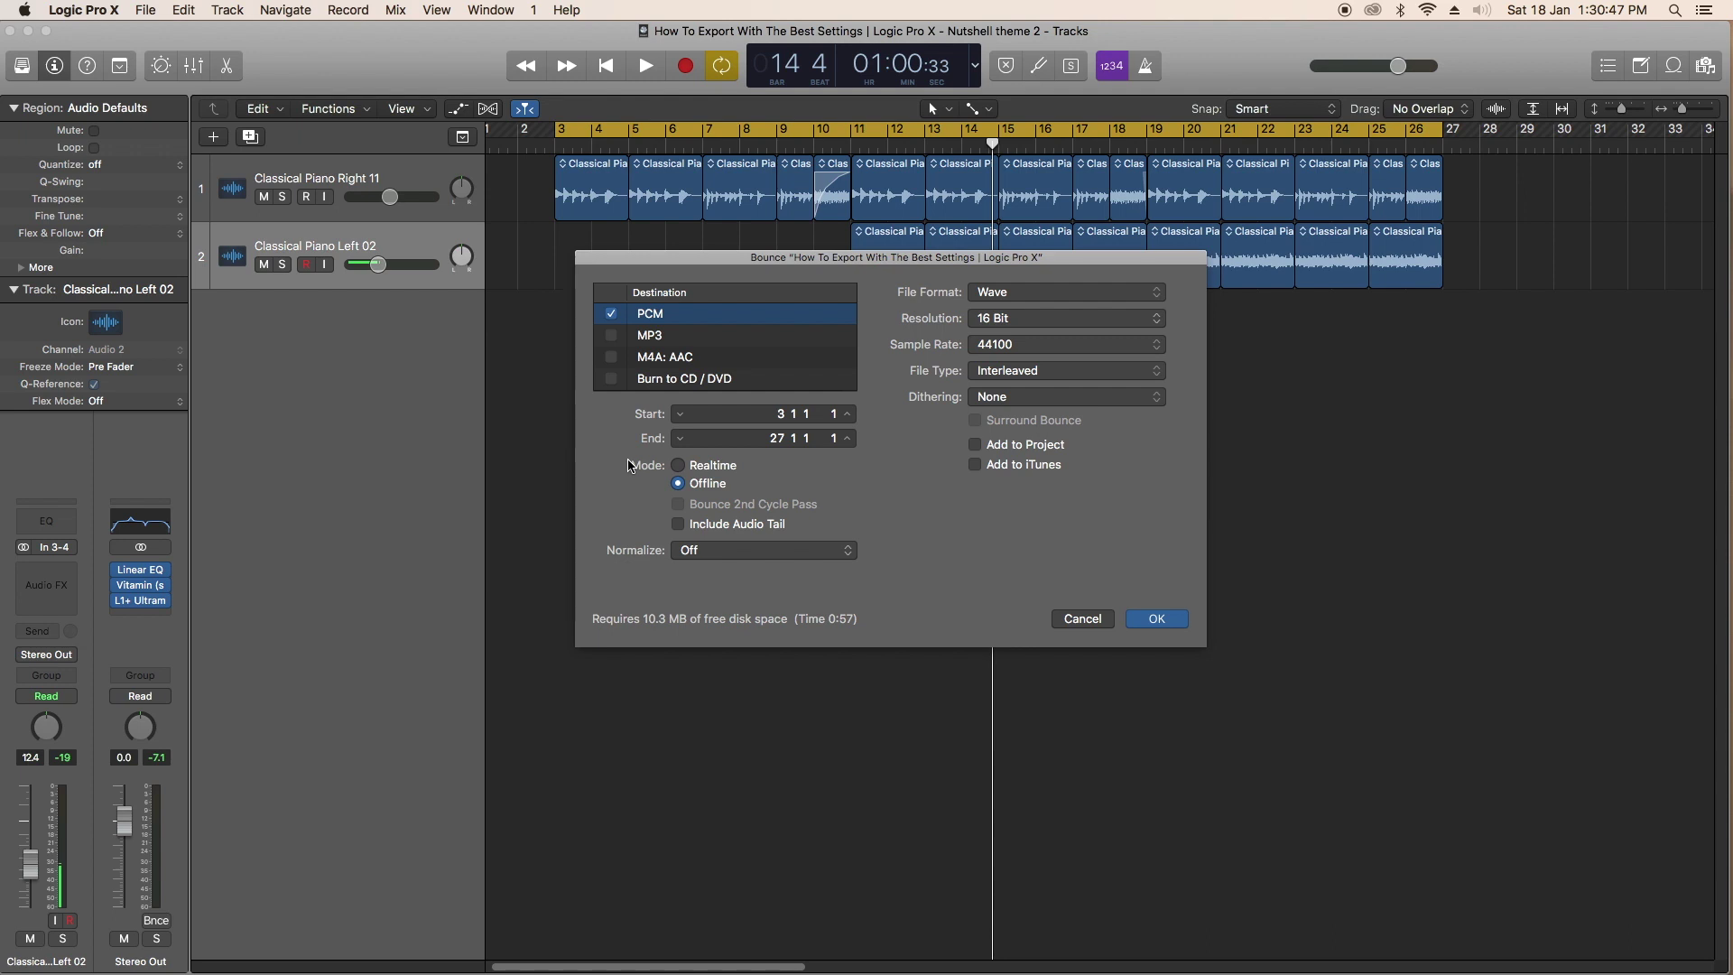
Set the bounce mode to Realtime with Include Audio Tail disabled and Normalize set to Off.
{"action": "left_click", "coordinate": [679, 465]}
{"action": "left_click", "coordinate": [681, 485]}
{"action": "left_click", "coordinate": [678, 465]}
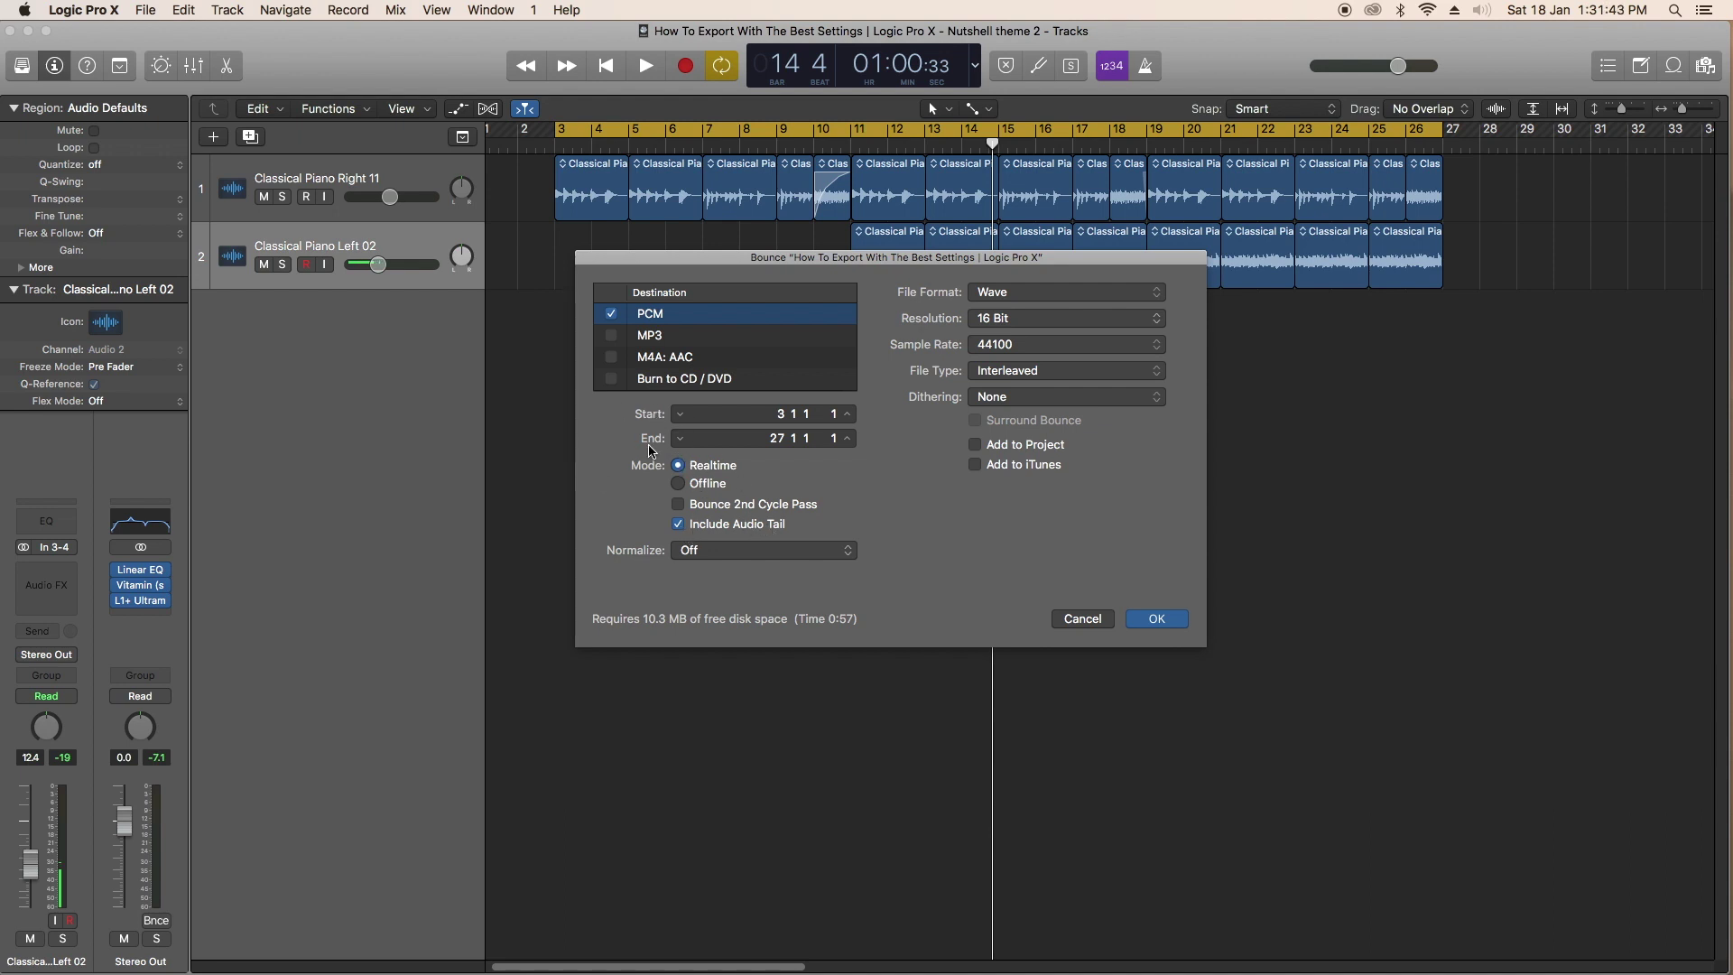
{"action": "left_click", "coordinate": [677, 525]}
{"action": "left_click", "coordinate": [830, 556]}
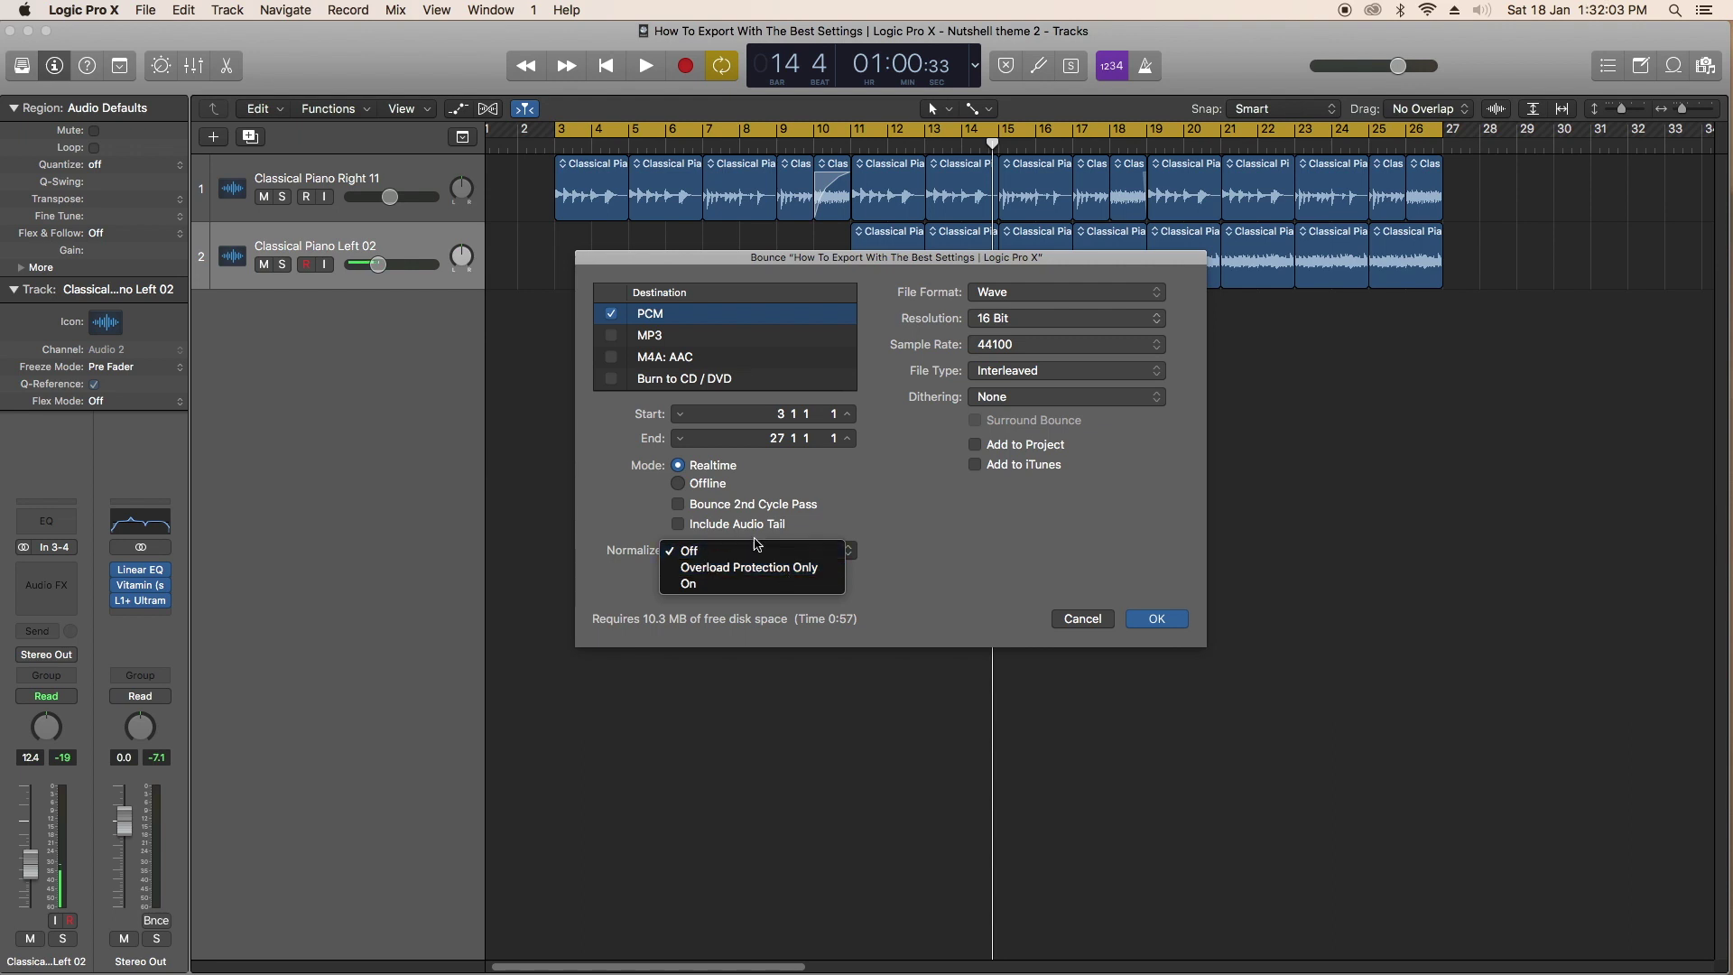
{"action": "left_click", "coordinate": [936, 538]}
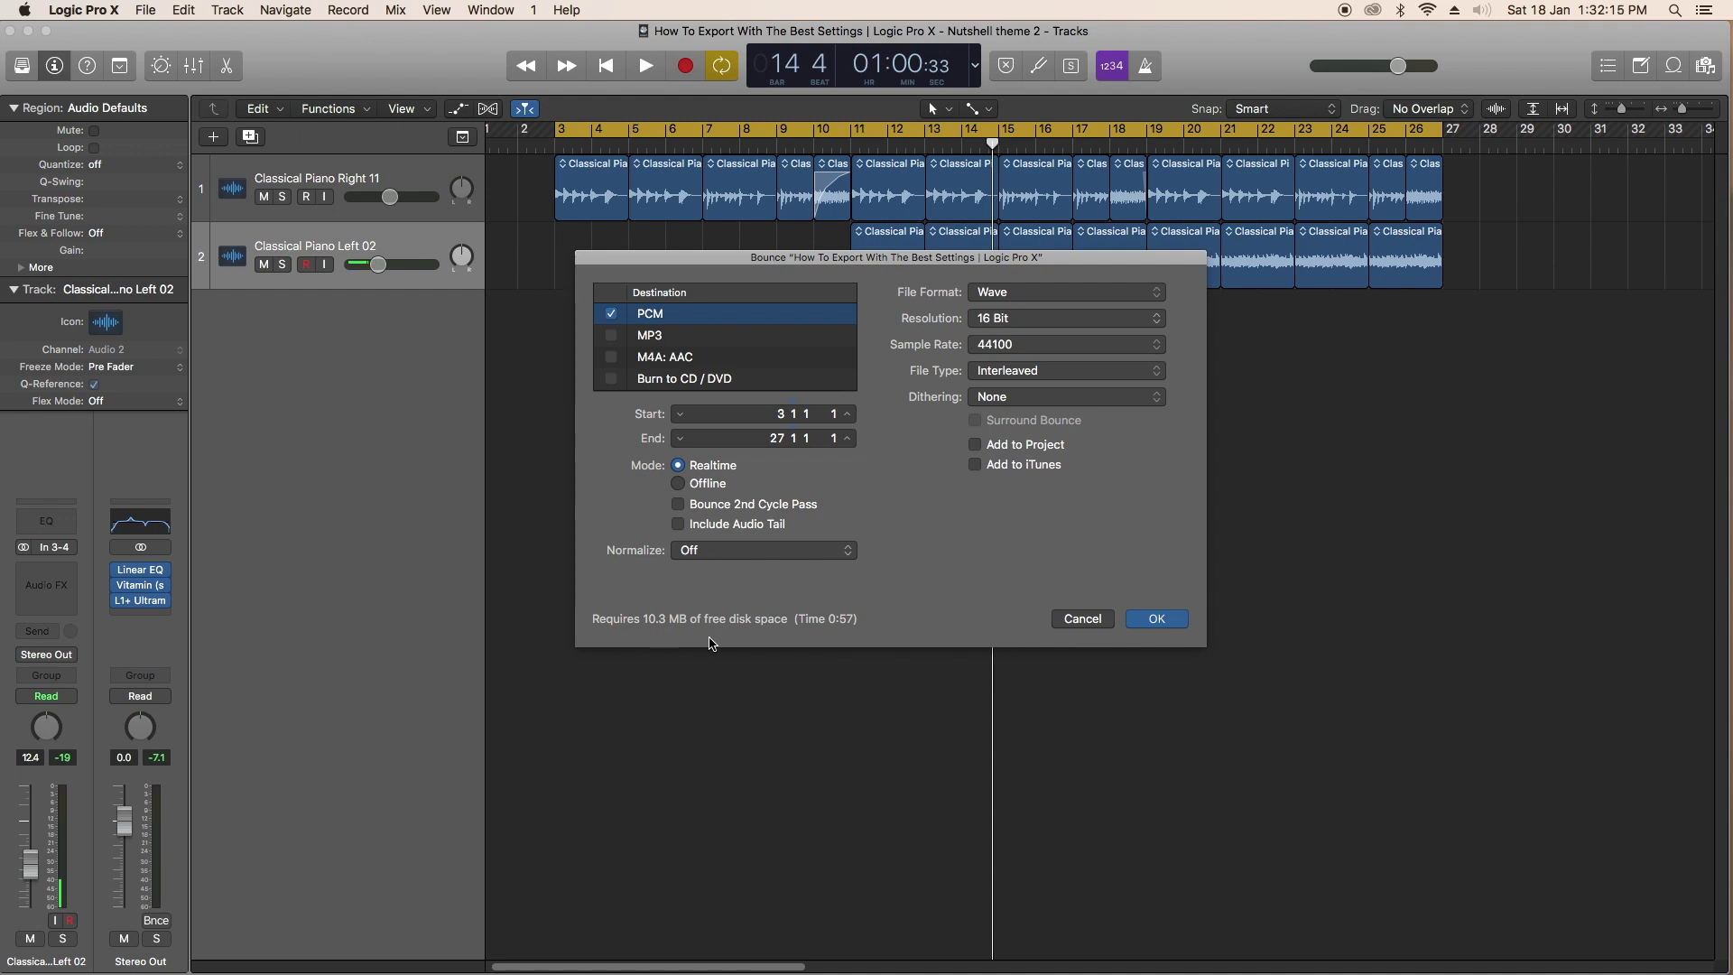
Accept the bounce settings and bounce the audio file to the Desktop under the suggested project name.
{"action": "left_click", "coordinate": [1169, 629]}
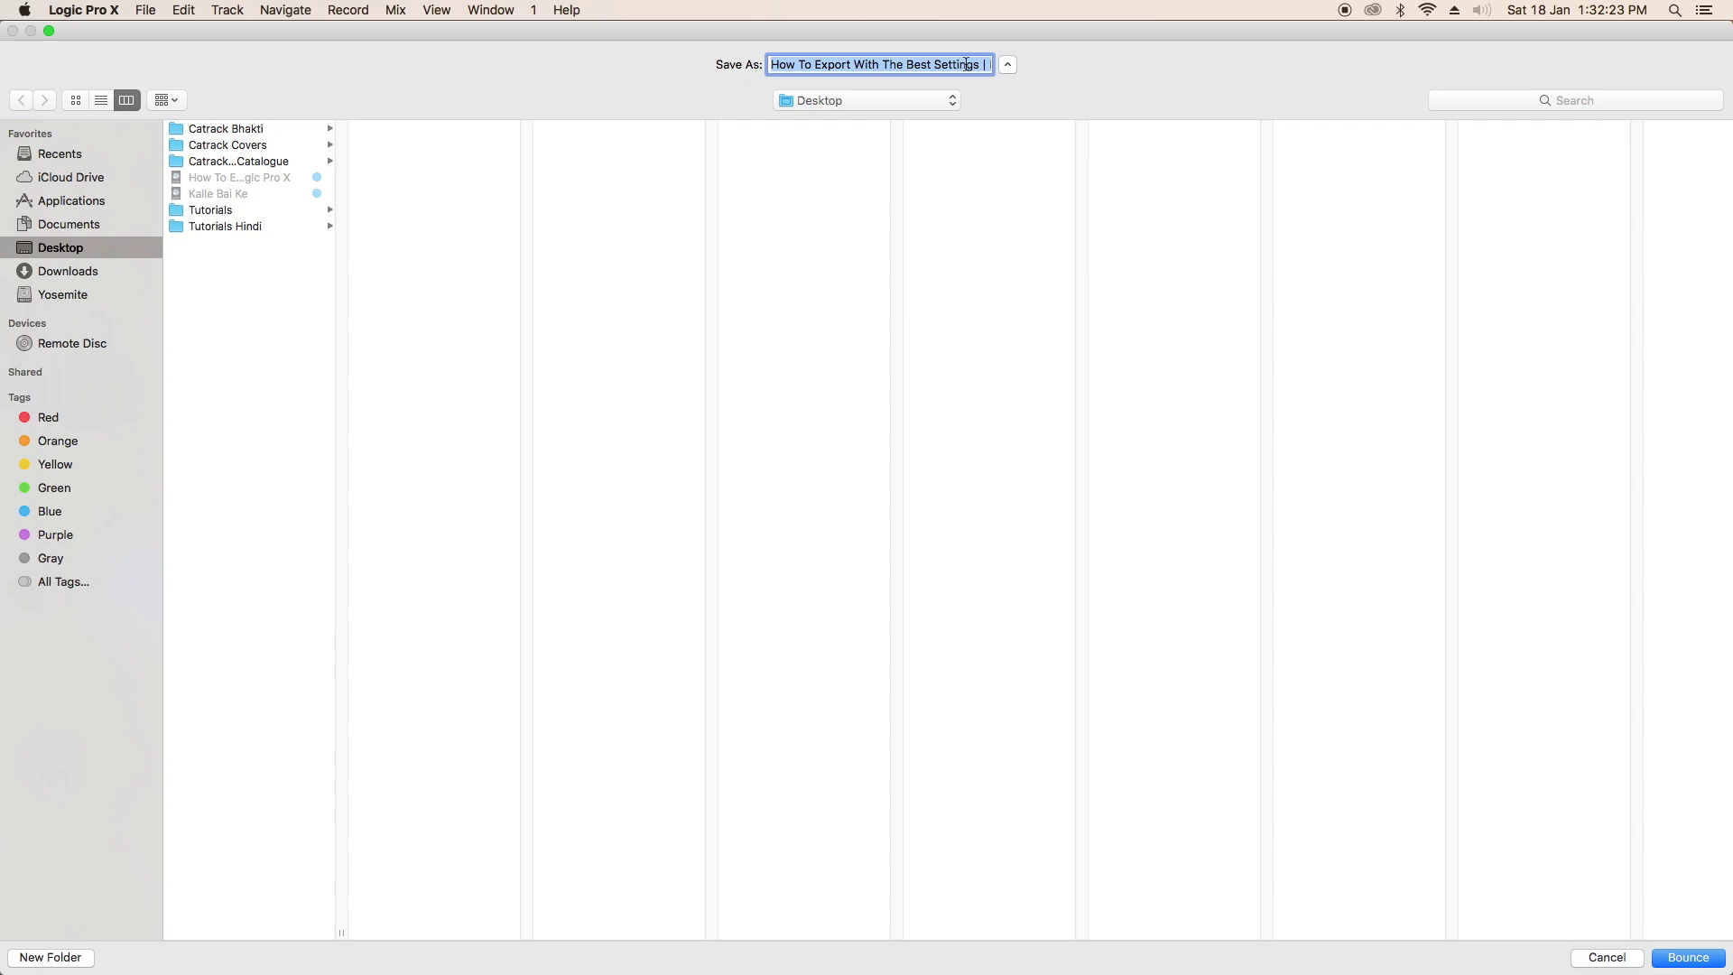
{"action": "left_click", "coordinate": [1704, 959]}
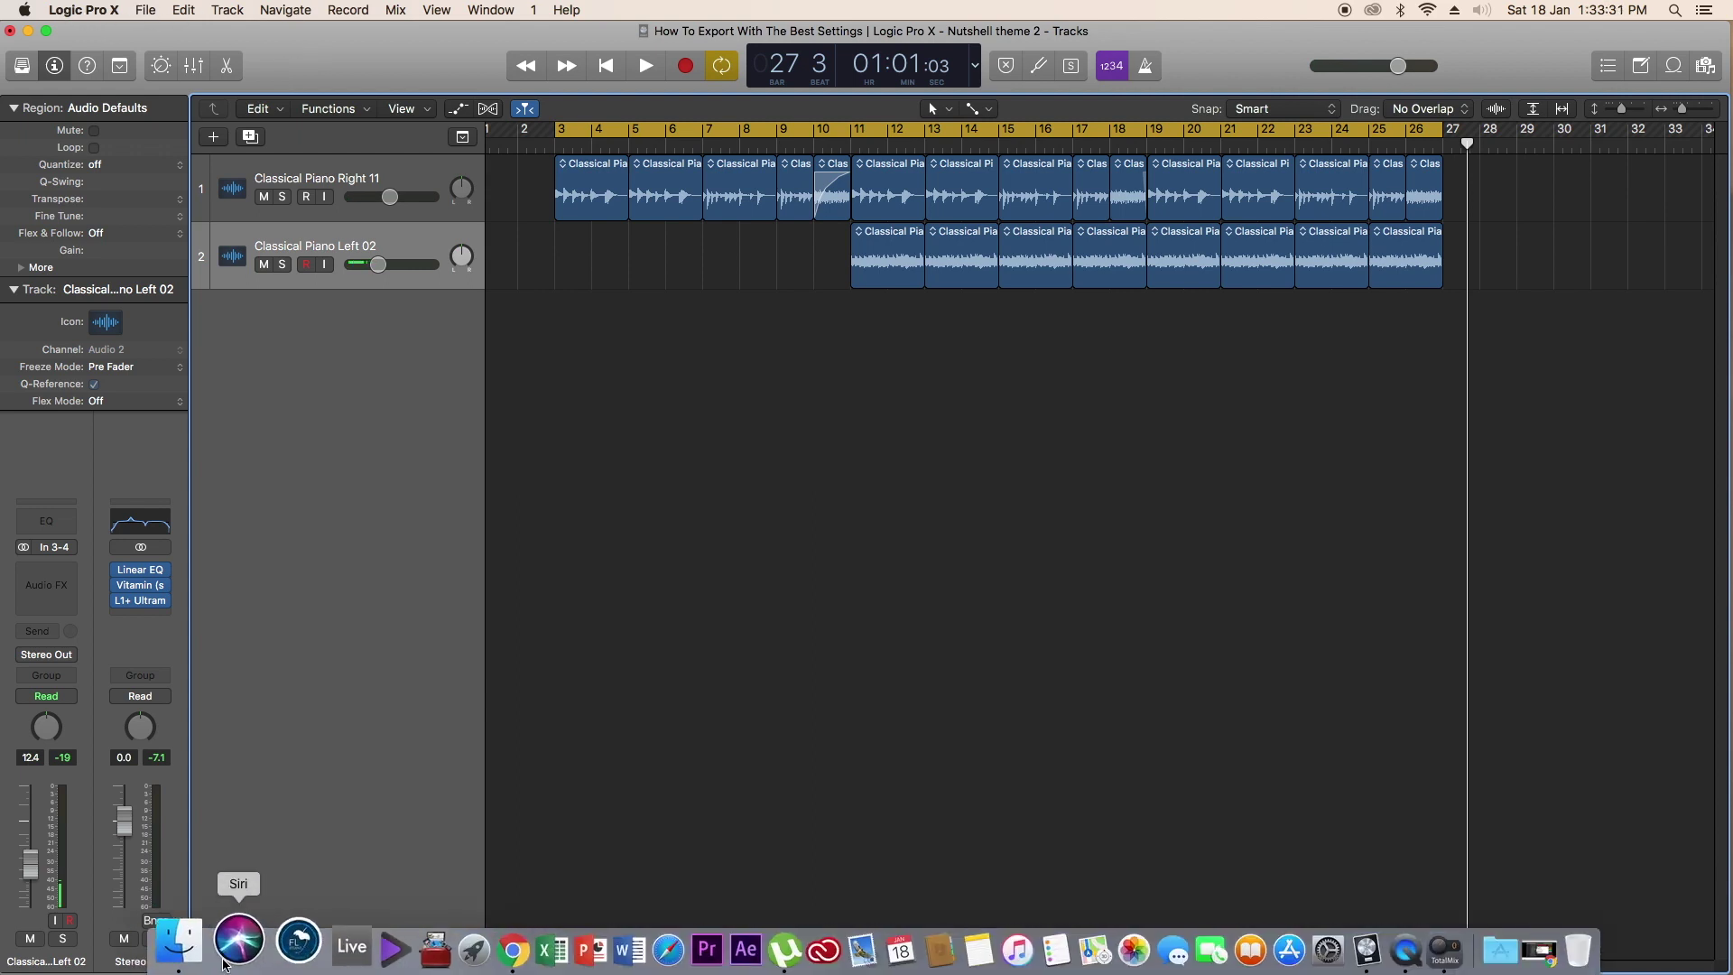
Switch to Finder and select the bounced file How To Export With The Best Settings | Logic Pro X.wav in the Desktop folder.
{"action": "left_click", "coordinate": [248, 939]}
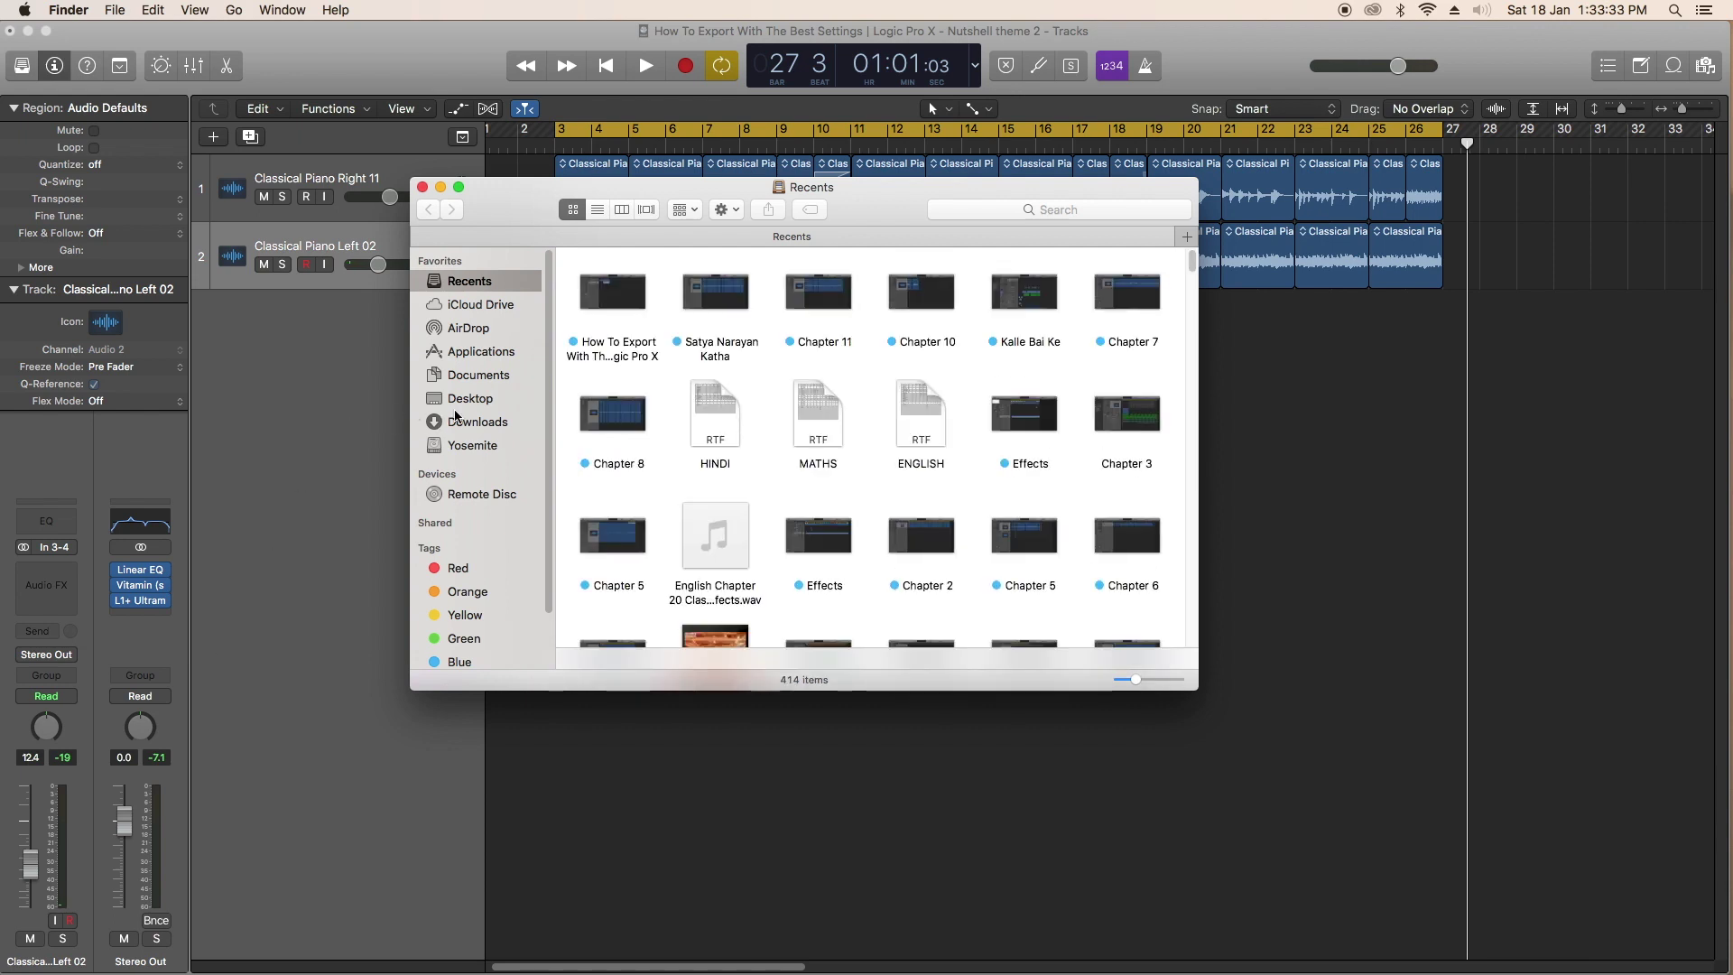
{"action": "left_click", "coordinate": [470, 399]}
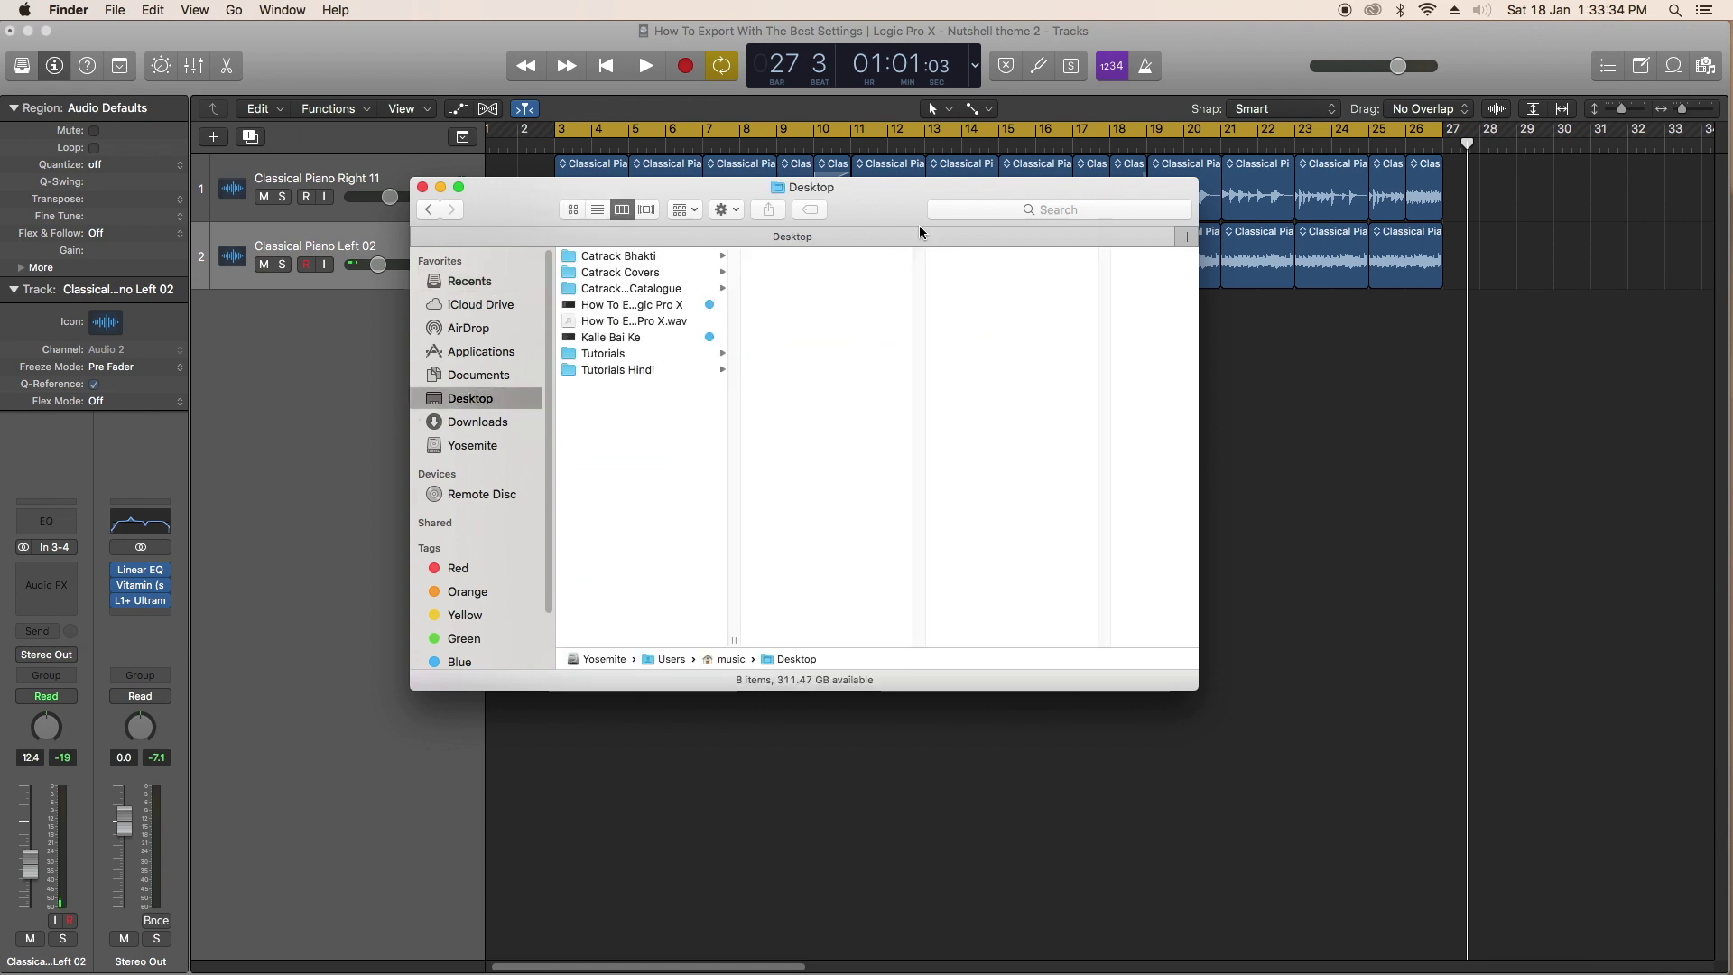
{"action": "left_click", "coordinate": [630, 324]}
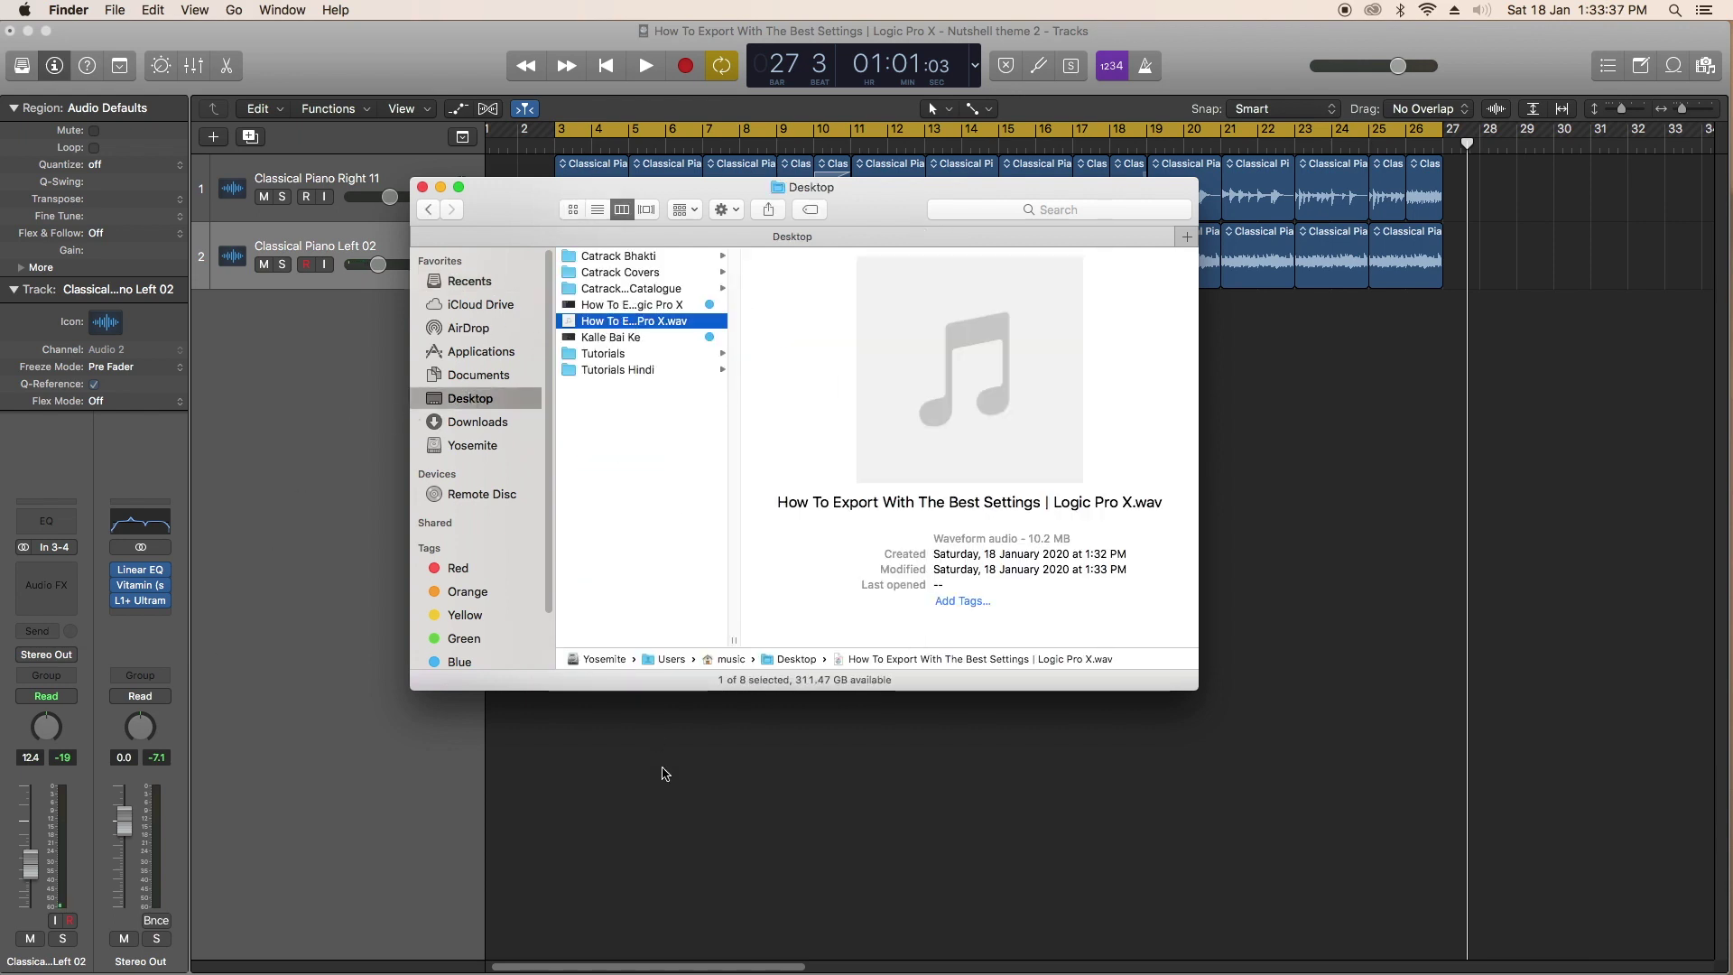
Play the bounced Wave file in a Quick Look preview, and close both the preview and the Finder window.
{"action": "key", "text": "space"}
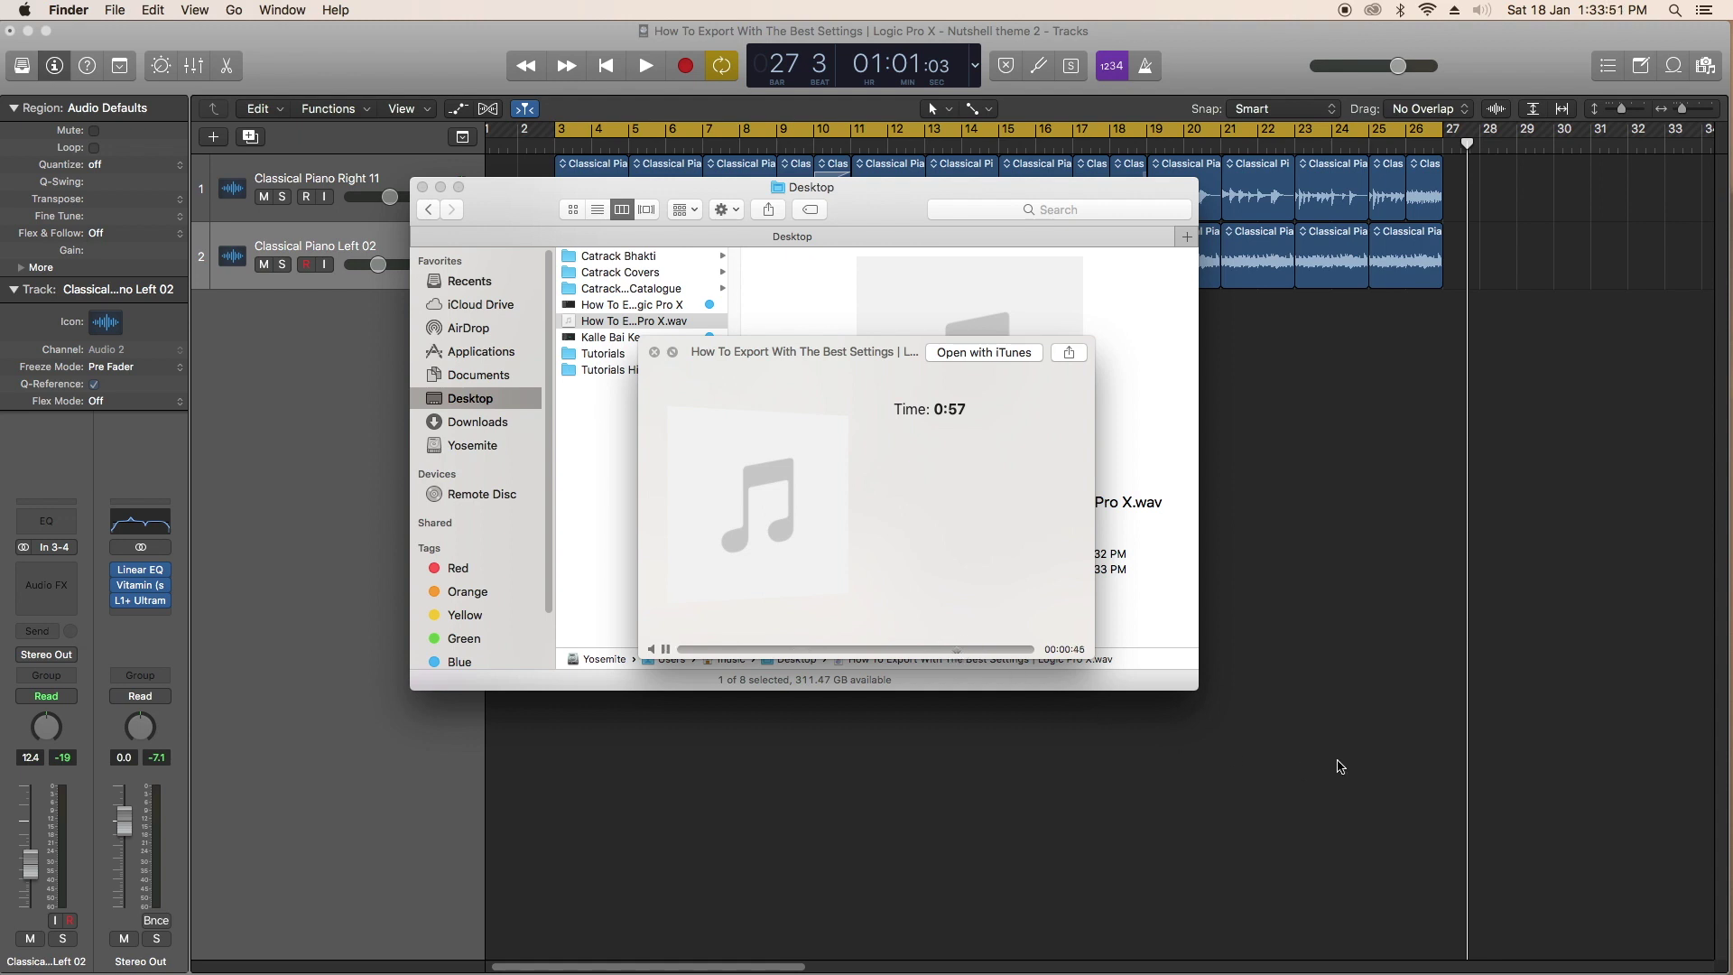
{"action": "left_click", "coordinate": [654, 352]}
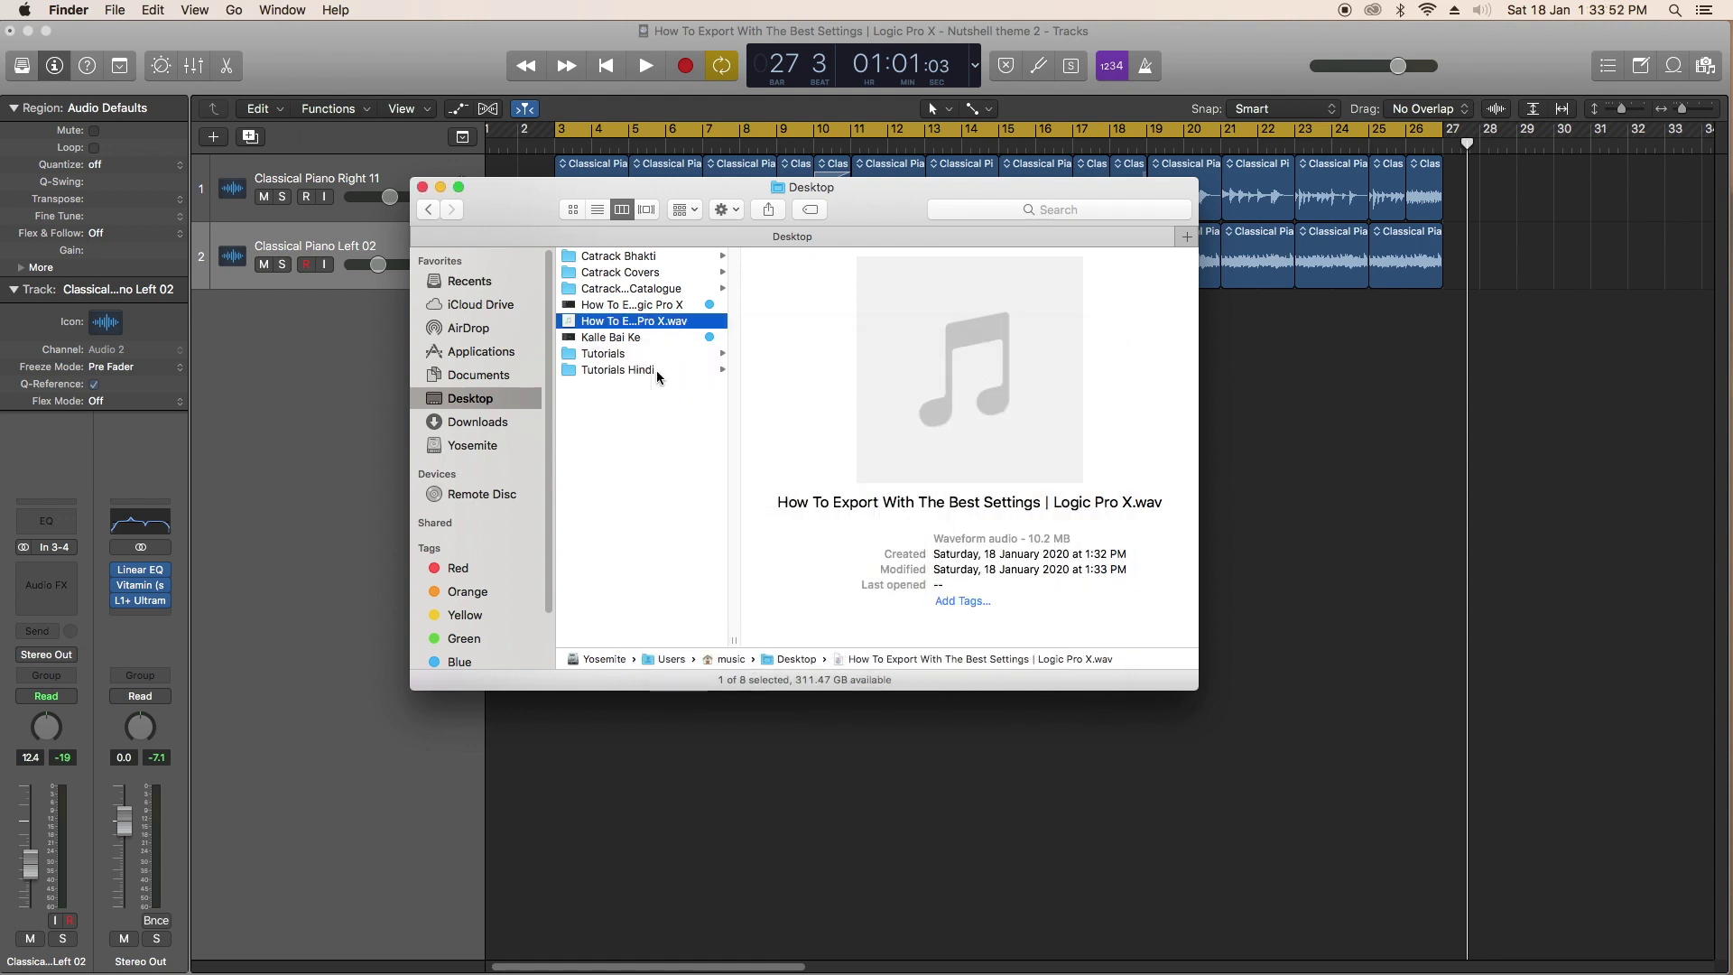
{"action": "left_click", "coordinate": [423, 188]}
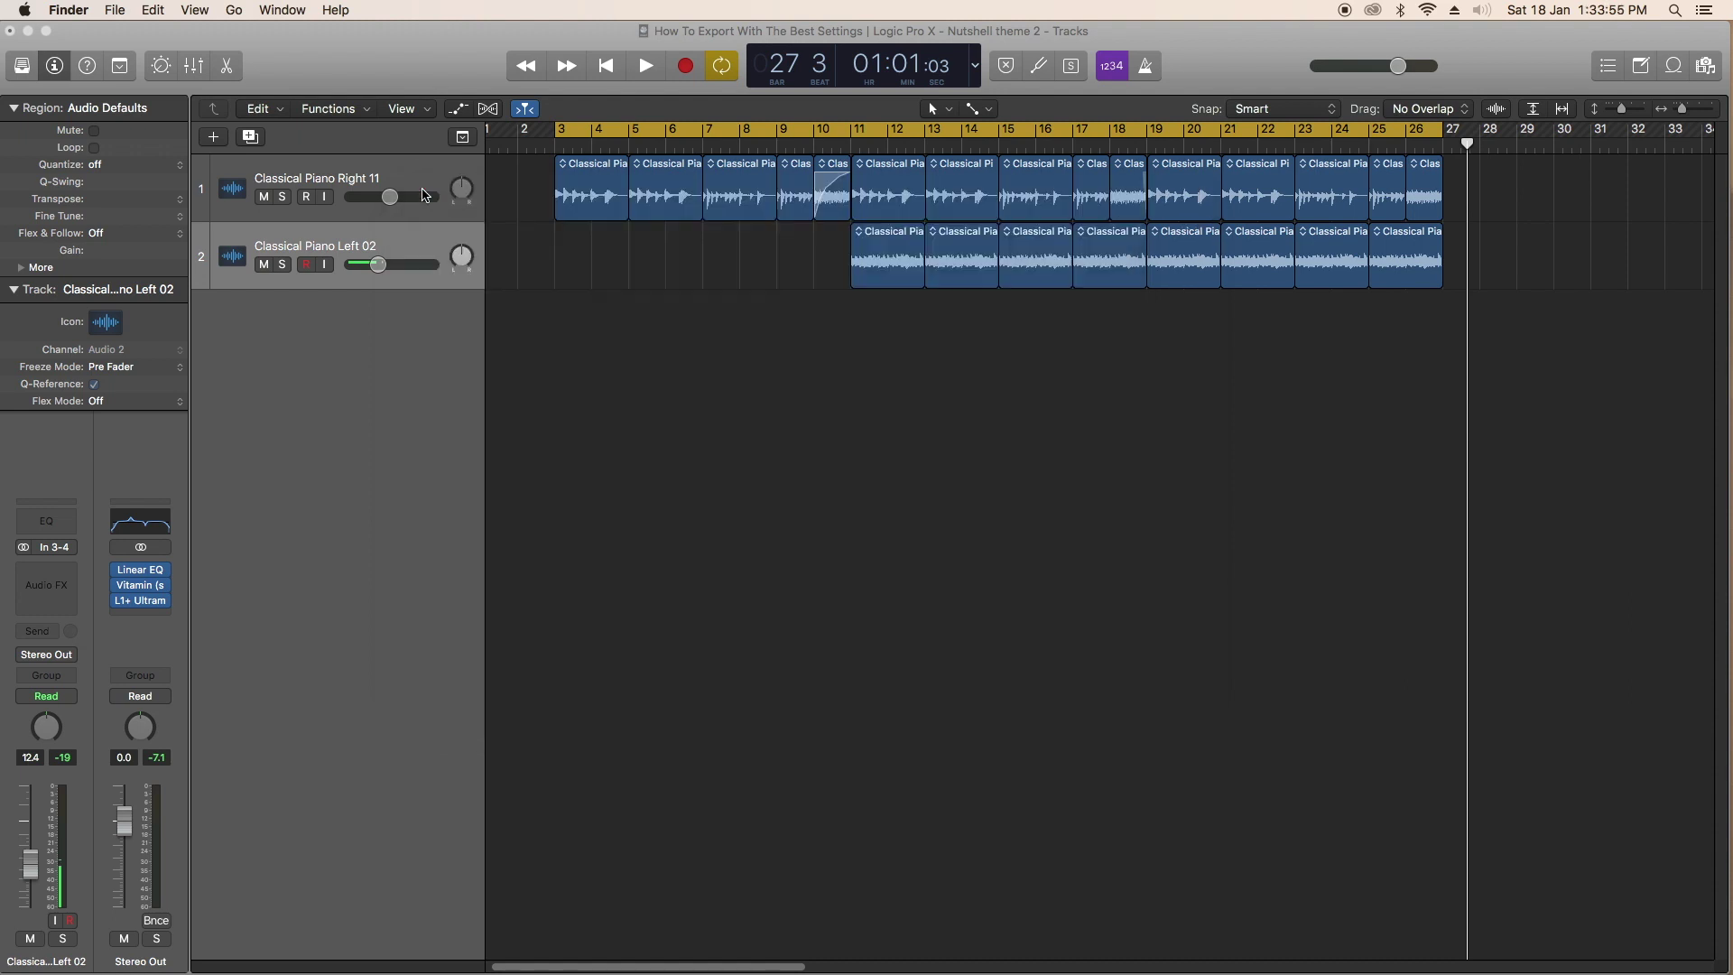